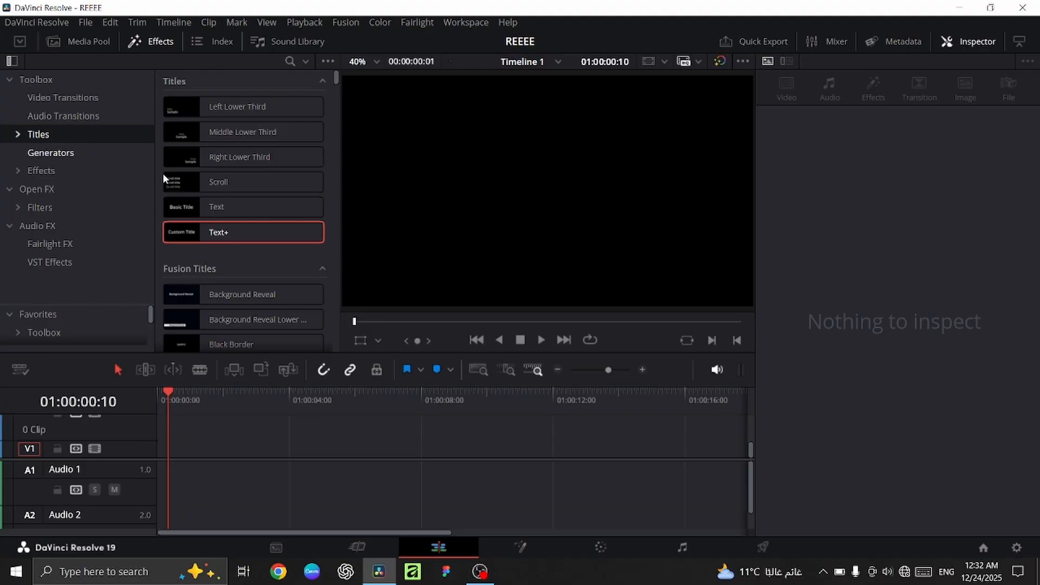
Add a Text+ title at the start of the V1 track and open it in Fusion.
{"action": "left_click_drag", "start_coordinate": [251, 230], "coordinate": [208, 450]}
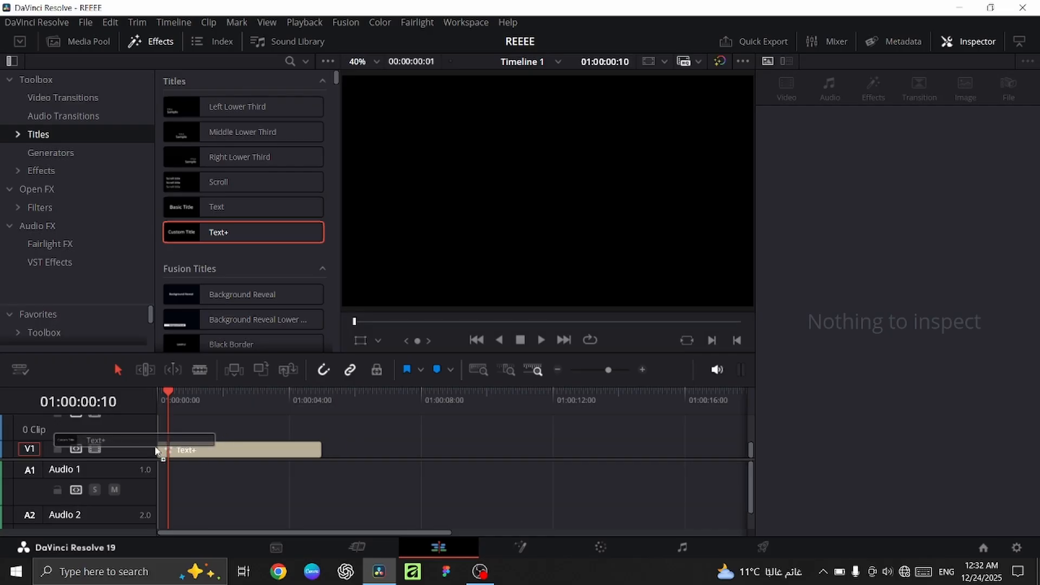
{"action": "right_click", "coordinate": [208, 451]}
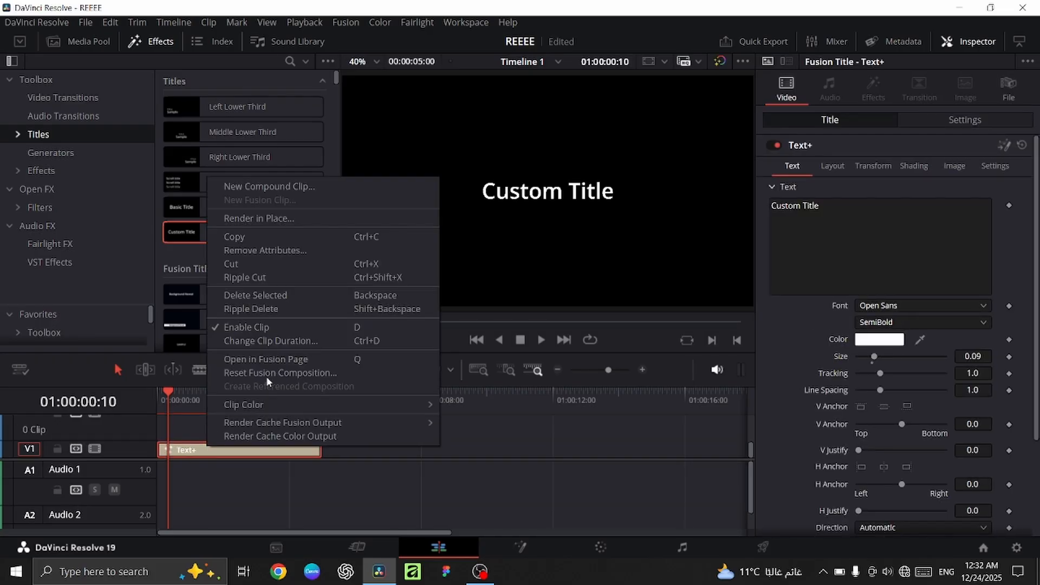
{"action": "left_click", "coordinate": [249, 360]}
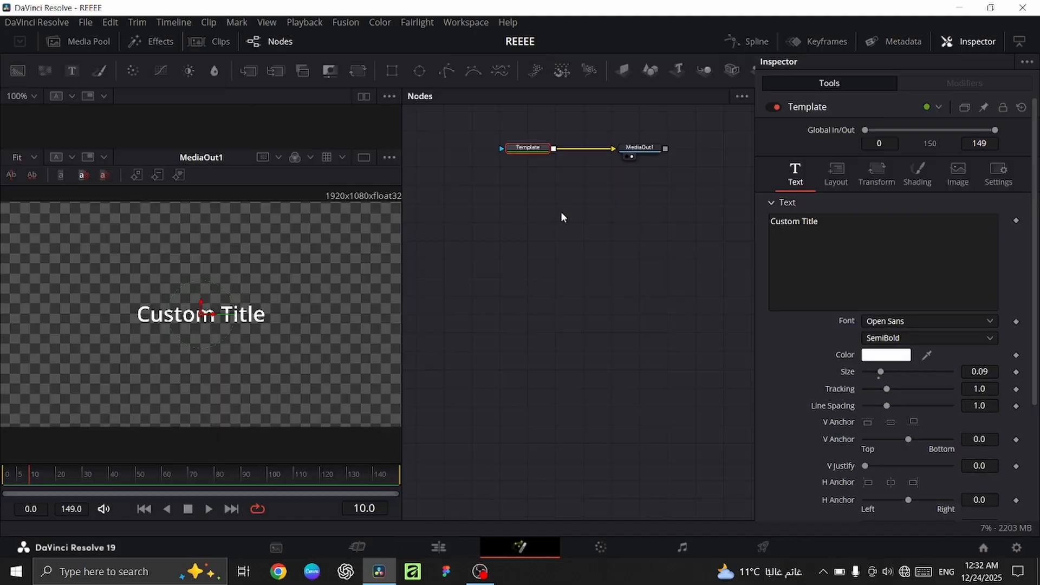
Apply a Follower modifier to the Template node's text and show the modifier's settings.
{"action": "right_click", "coordinate": [850, 246]}
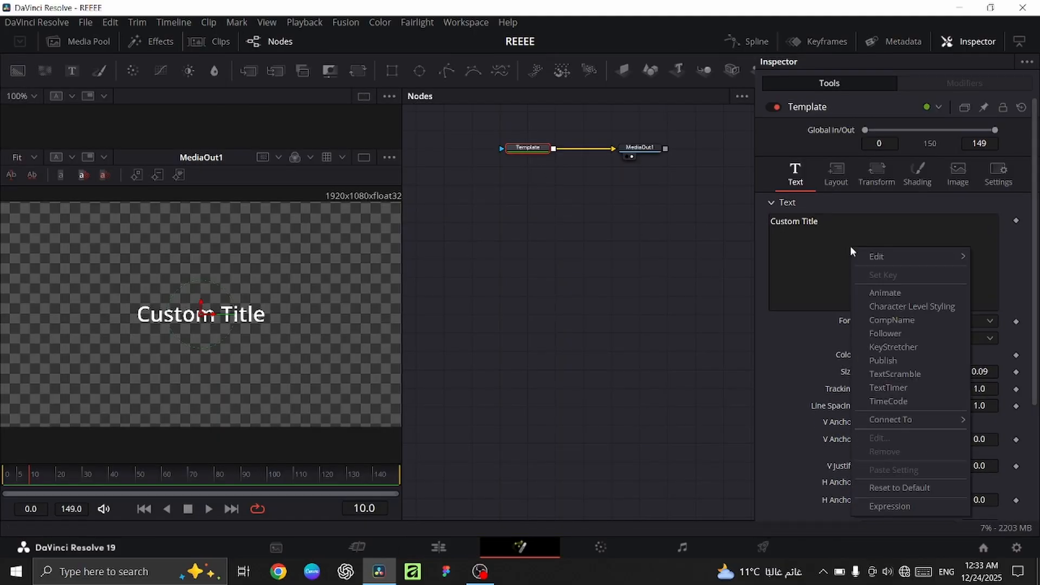
{"action": "left_click", "coordinate": [898, 334]}
{"action": "left_click", "coordinate": [964, 83]}
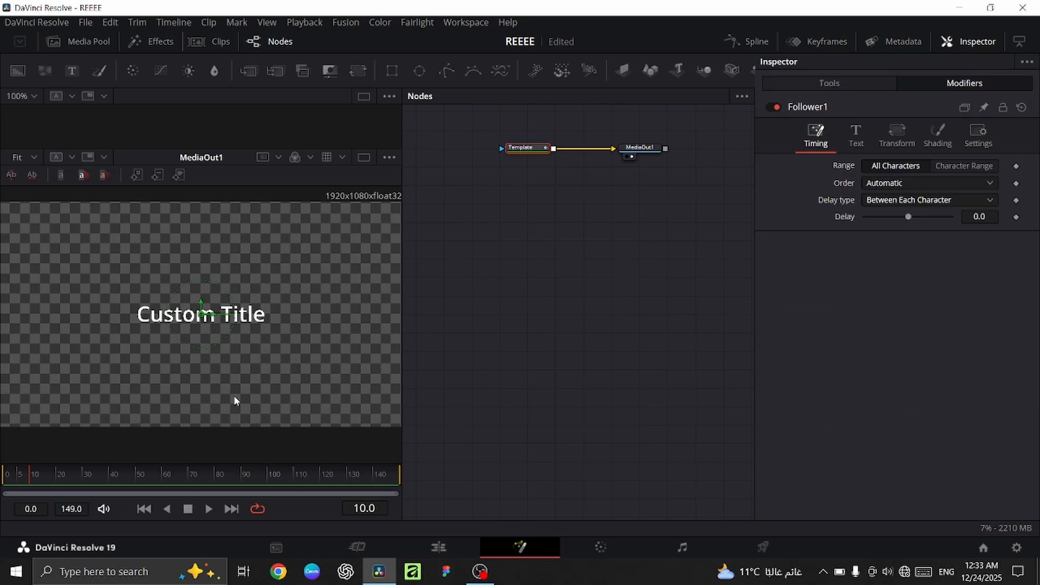
Keyframe the Follower's text size at 0.08 on frame 10 and 0.0 on frame 0.
{"action": "left_click", "coordinate": [870, 149]}
{"action": "left_click", "coordinate": [915, 133]}
{"action": "left_click", "coordinate": [870, 137]}
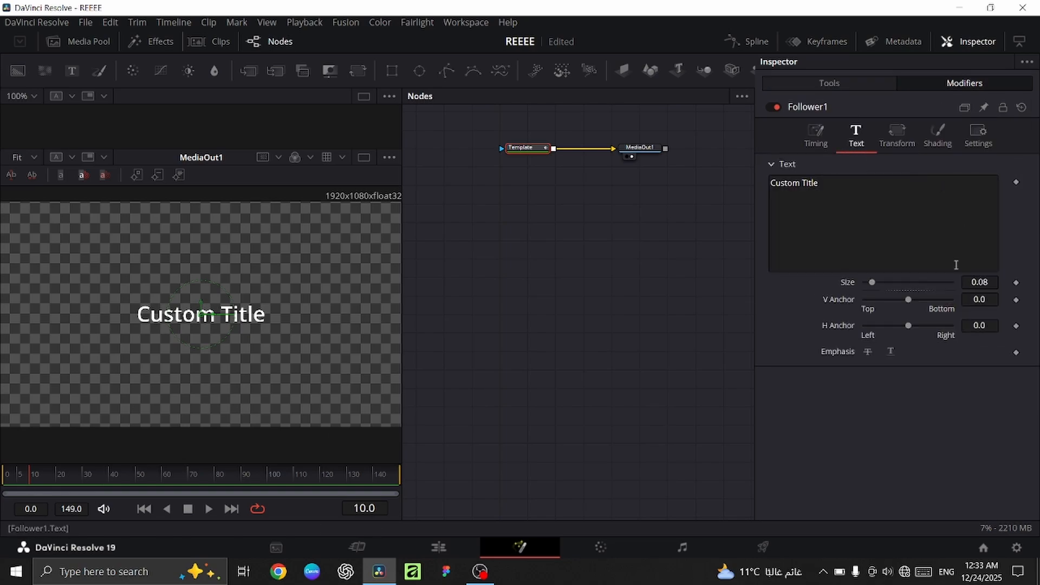
{"action": "left_click", "coordinate": [1016, 282]}
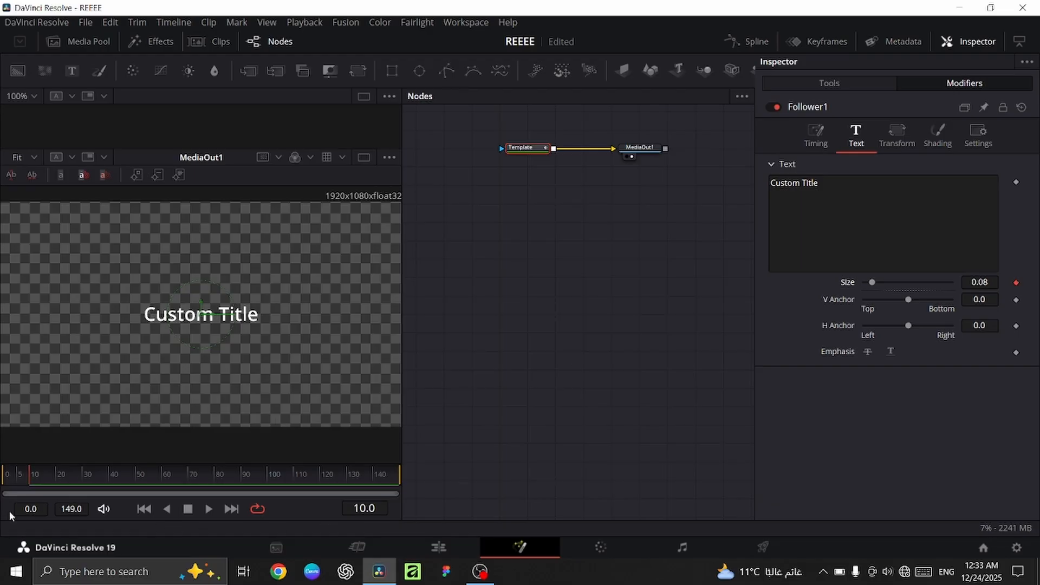
{"action": "left_click", "coordinate": [29, 473]}
{"action": "left_click_drag", "start_coordinate": [30, 472], "coordinate": [4, 473]}
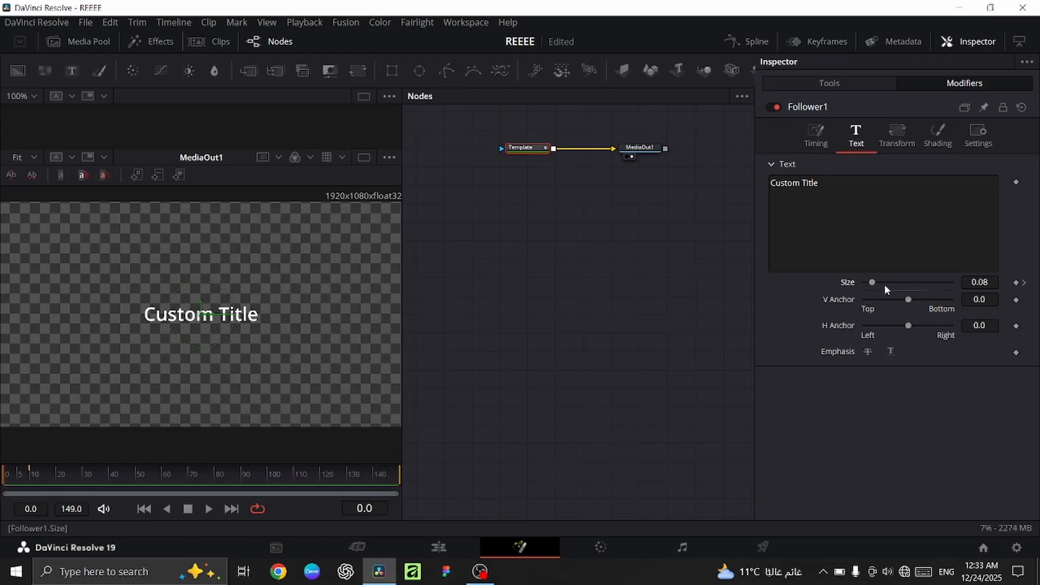
{"action": "left_click_drag", "start_coordinate": [874, 280], "coordinate": [864, 282]}
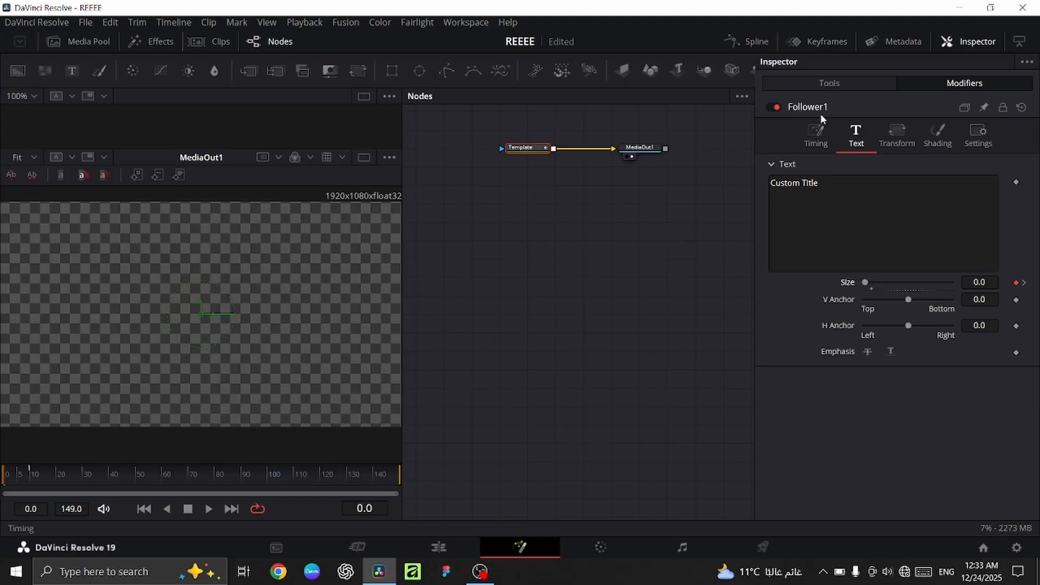
Keyframe the Follower's Z rotation at 0.0 on frame 0 and -1.5 on frame 14.
{"action": "left_click_drag", "start_coordinate": [21, 467], "coordinate": [44, 476]}
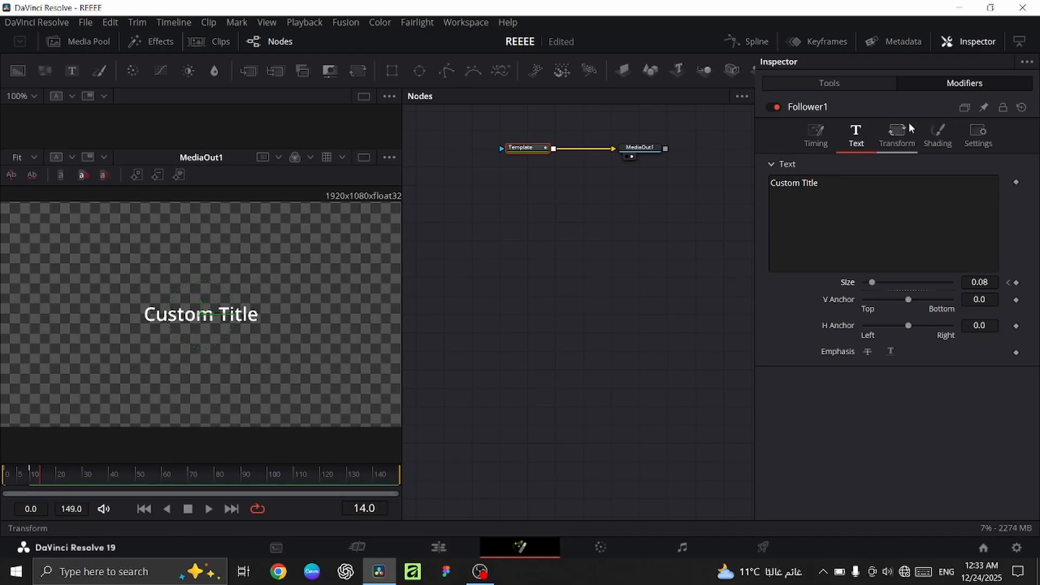
{"action": "left_click", "coordinate": [900, 133]}
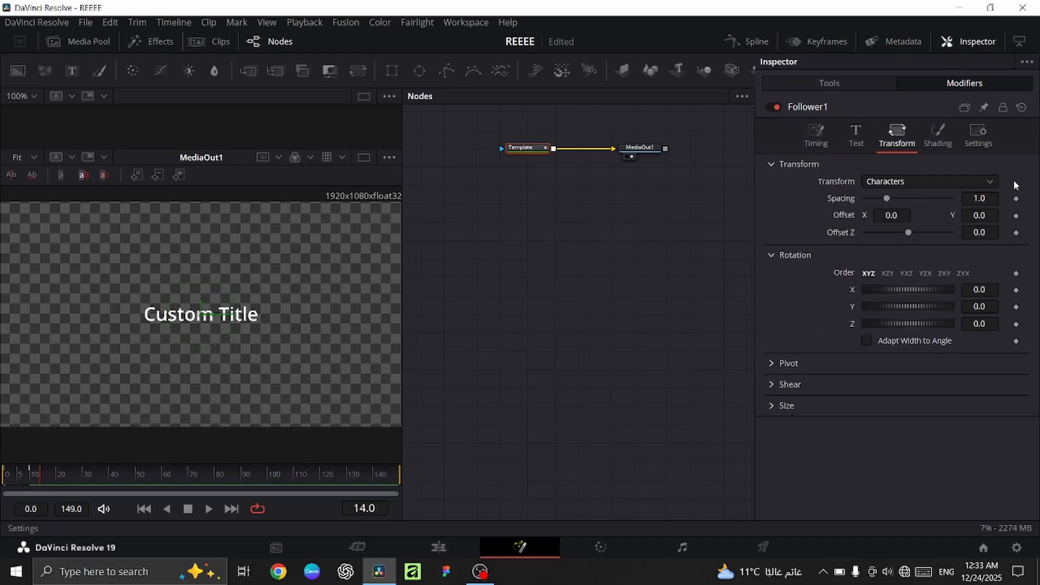
{"action": "left_click", "coordinate": [1017, 324]}
{"action": "left_click_drag", "start_coordinate": [46, 475], "coordinate": [2, 503]}
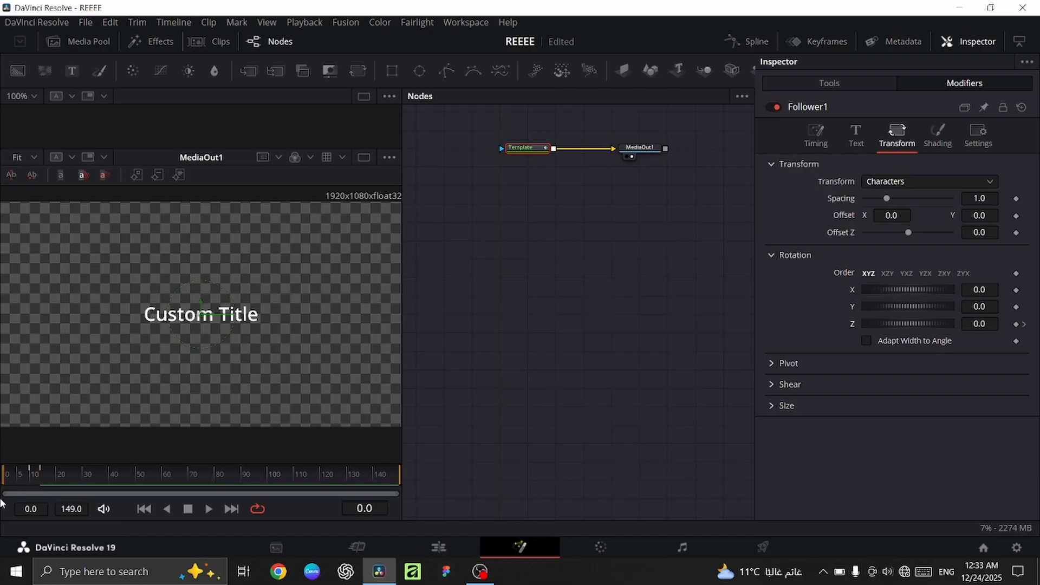
{"action": "left_click", "coordinate": [1017, 324]}
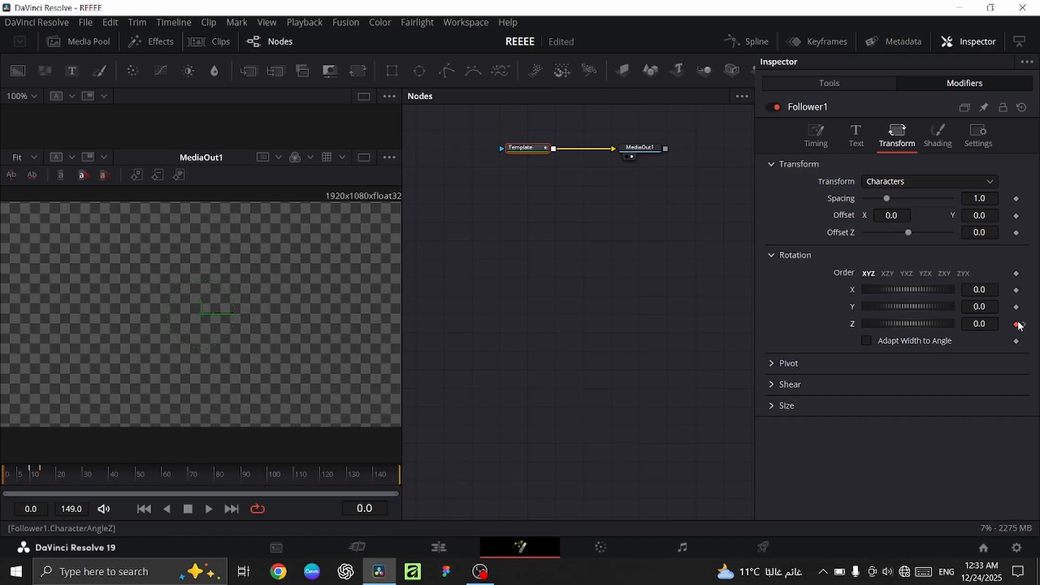
{"action": "left_click", "coordinate": [1025, 325]}
{"action": "key", "text": "BackSpace"}
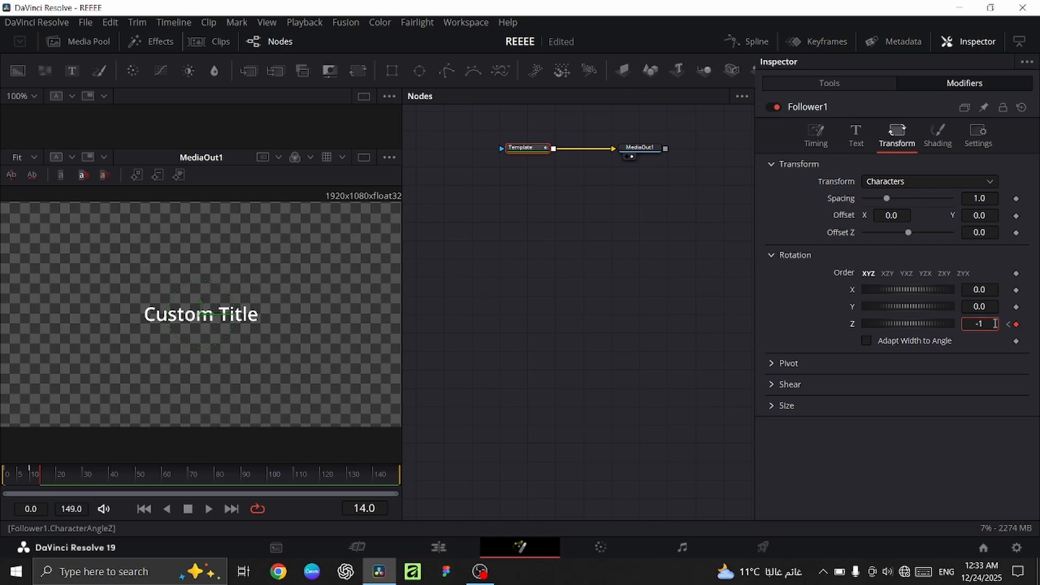
{"action": "type", "text": "-1.5"}
Set the Follower's delay between each character to 1.2 and play the animation from the first frame.
{"action": "left_click", "coordinate": [829, 134]}
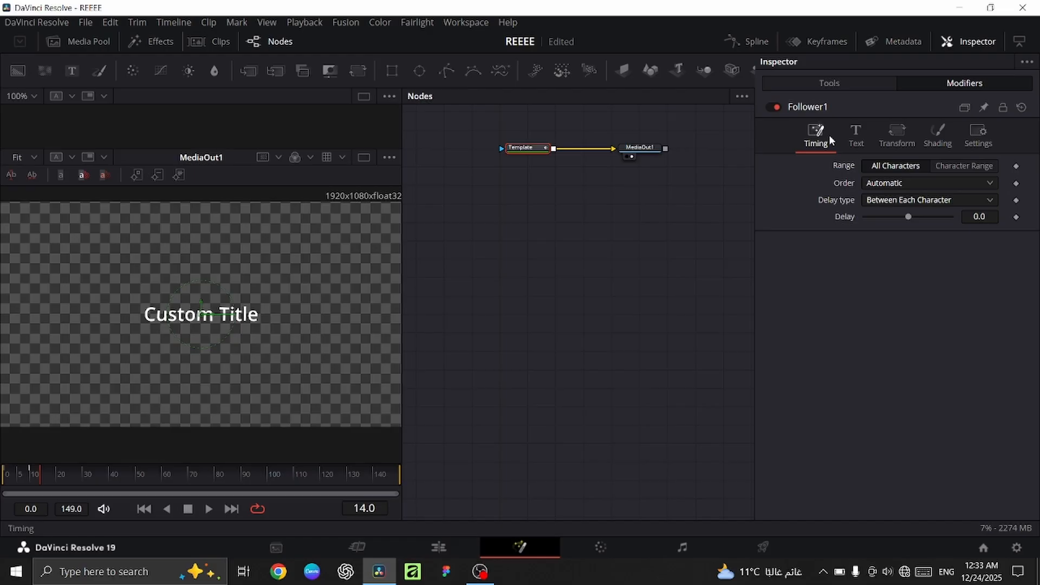
{"action": "left_click", "coordinate": [992, 217]}
{"action": "key", "text": "BackSpace"}
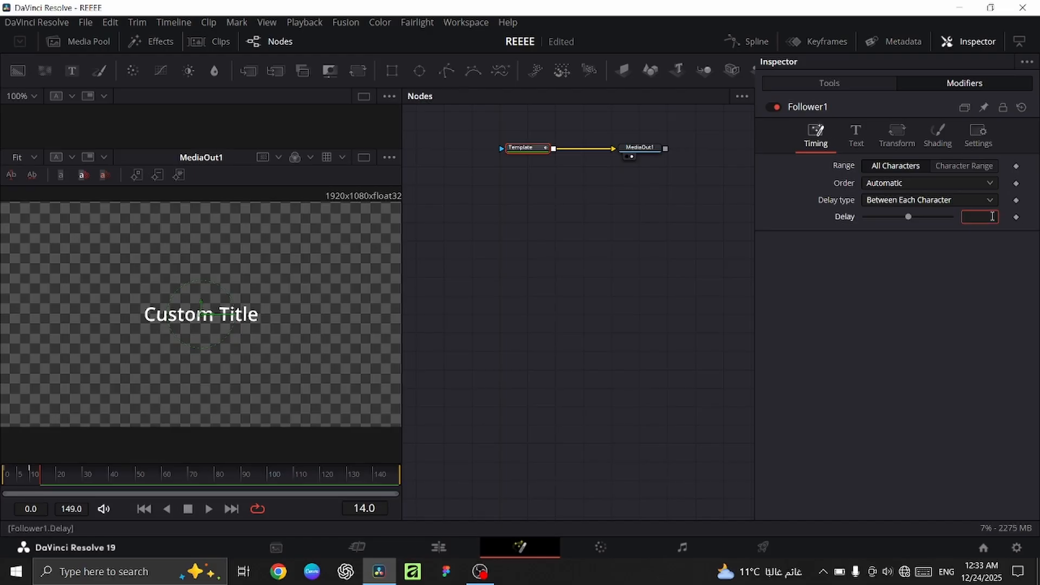
{"action": "type", "text": "1.2"}
{"action": "key", "text": "Return"}
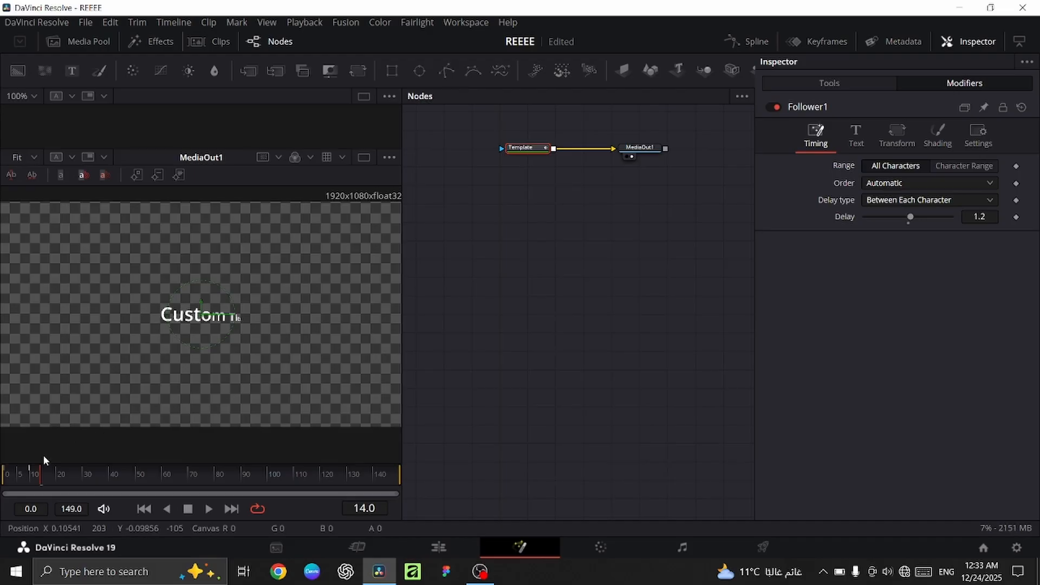
{"action": "left_click", "coordinate": [38, 475]}
{"action": "left_click_drag", "start_coordinate": [38, 475], "coordinate": [1, 475]}
{"action": "key", "text": "space"}
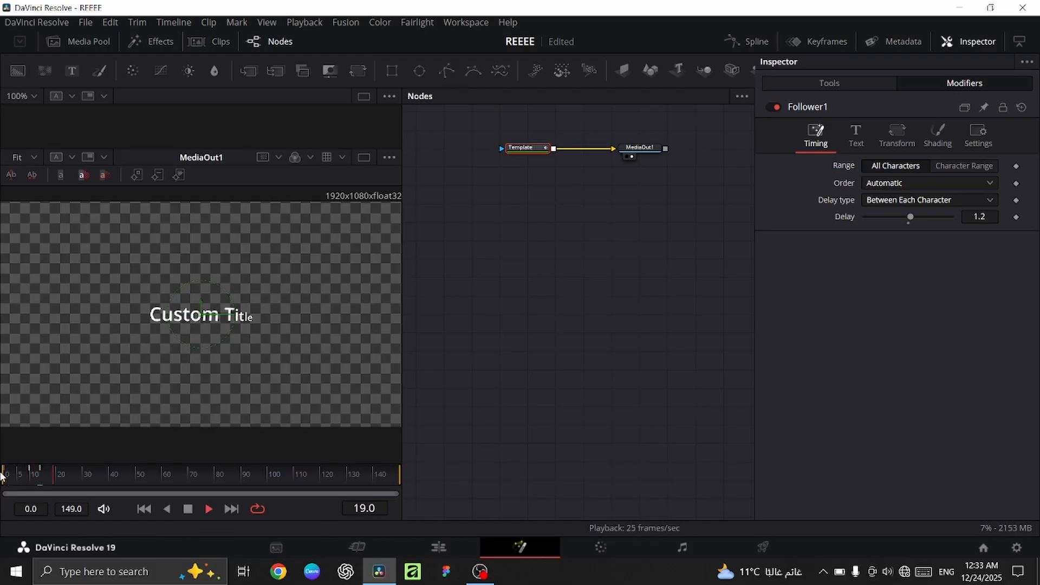
{"action": "key", "text": "space"}
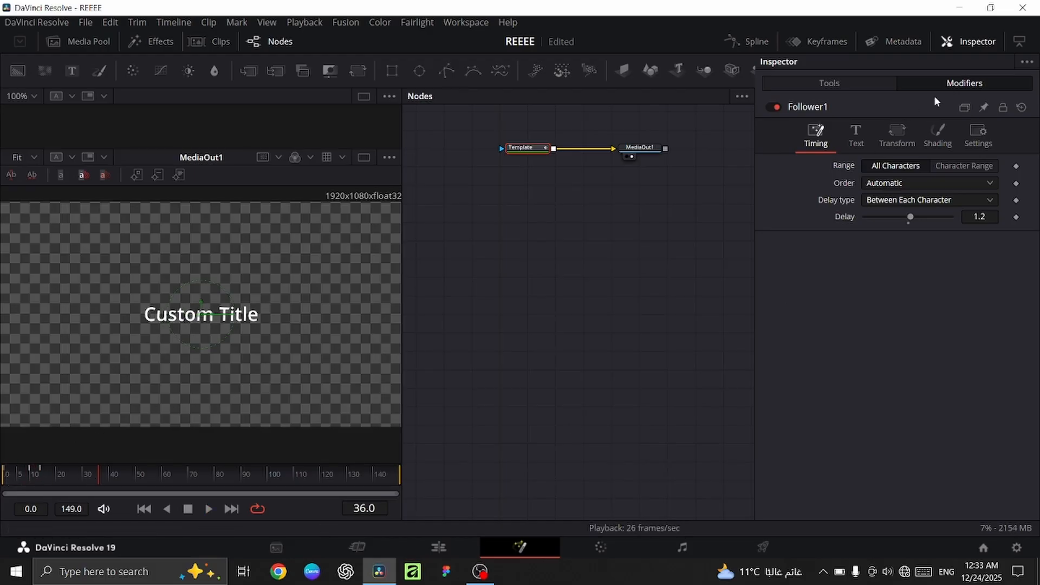
Keyframe the Template's shading opacity at 0.0 on frame 0 and 1.0 on frame 10, and preview the fade.
{"action": "left_click", "coordinate": [818, 84]}
{"action": "left_click", "coordinate": [925, 162]}
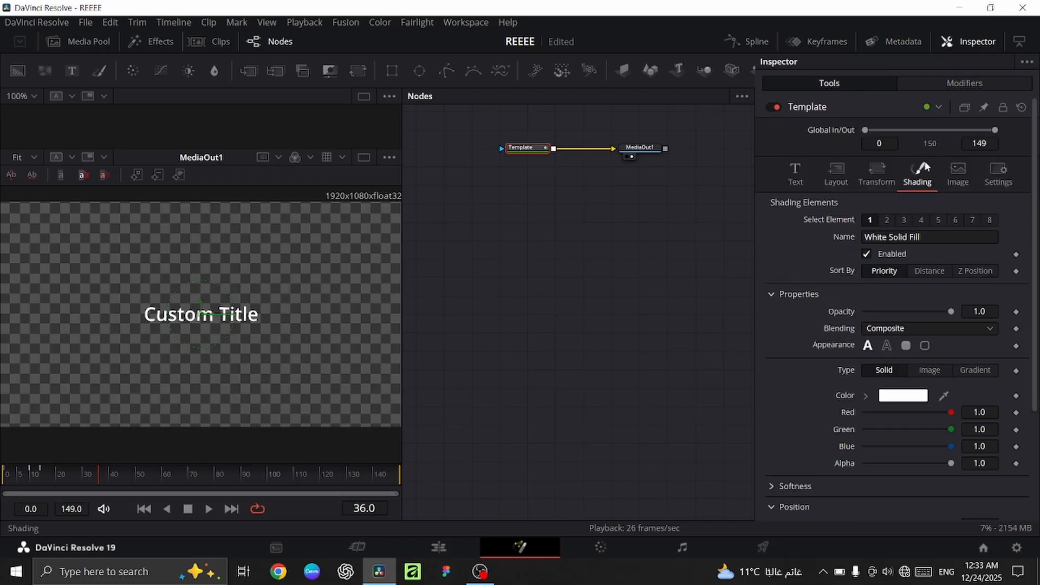
{"action": "left_click_drag", "start_coordinate": [19, 480], "coordinate": [4, 480]}
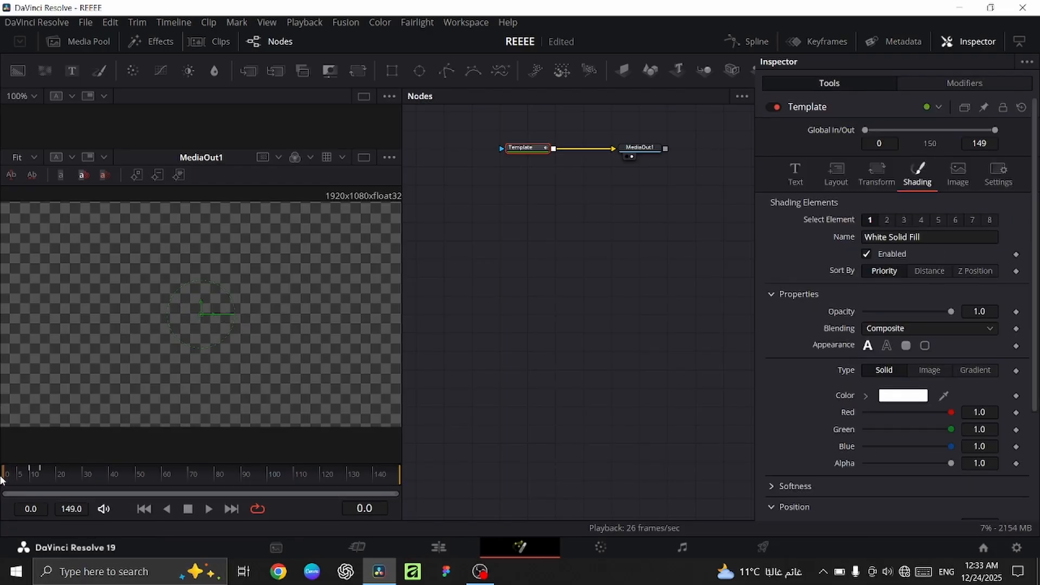
{"action": "left_click", "coordinate": [1017, 312]}
{"action": "left_click", "coordinate": [36, 483]}
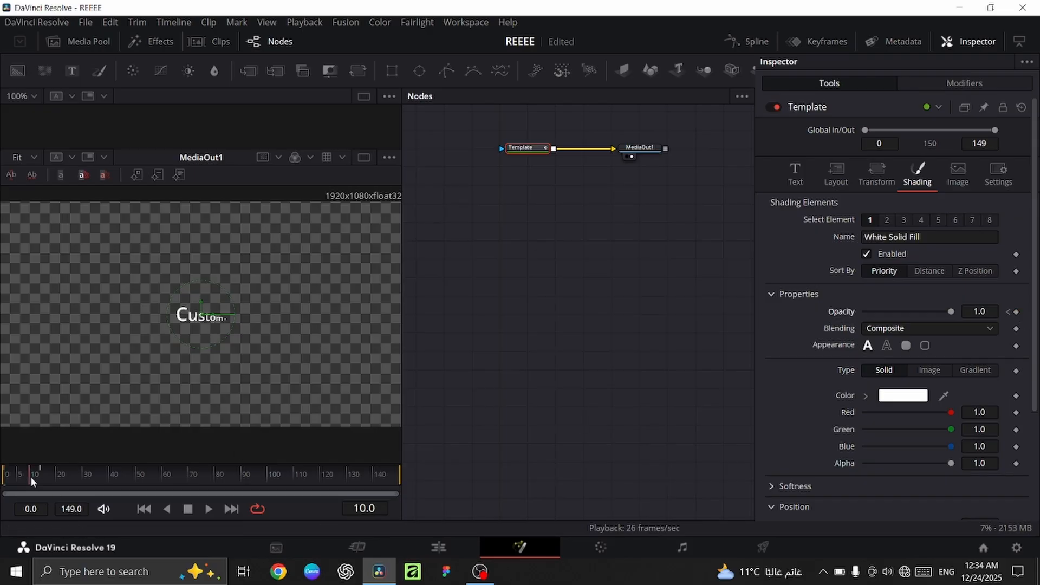
{"action": "left_click", "coordinate": [1009, 312]}
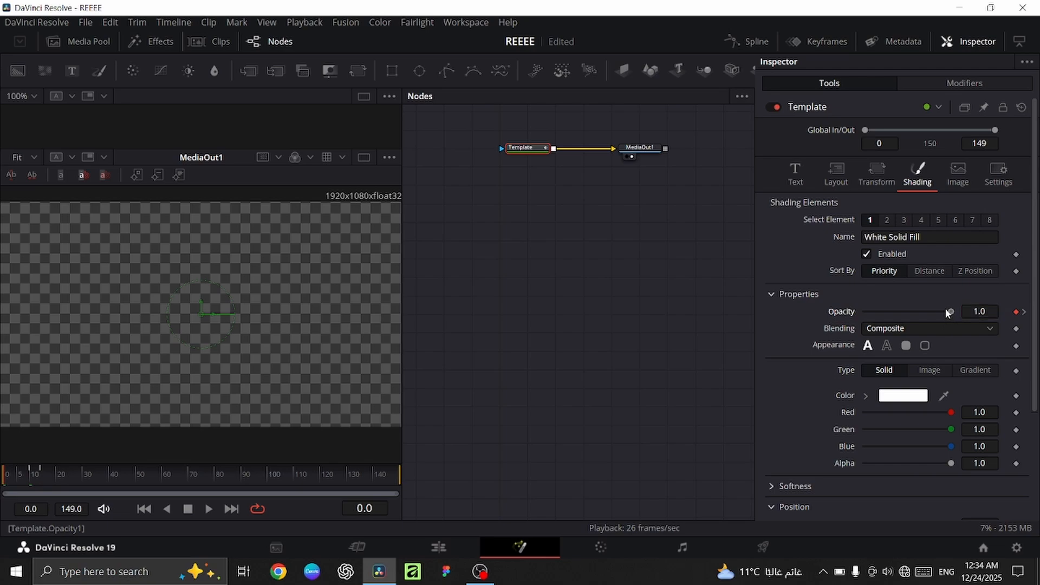
{"action": "left_click_drag", "start_coordinate": [948, 313], "coordinate": [583, 318]}
{"action": "key", "text": "space"}
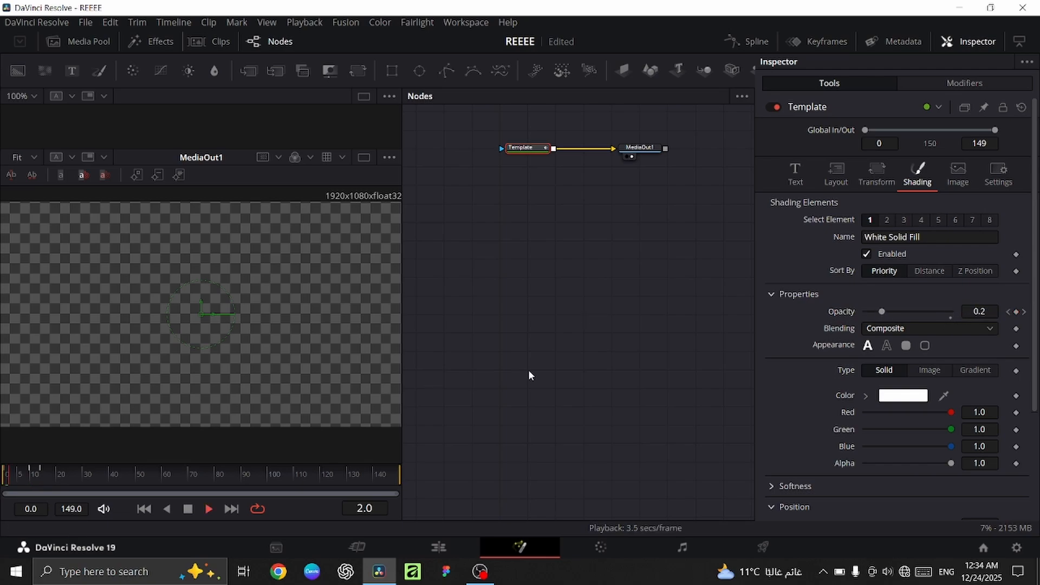
{"action": "key", "text": "space"}
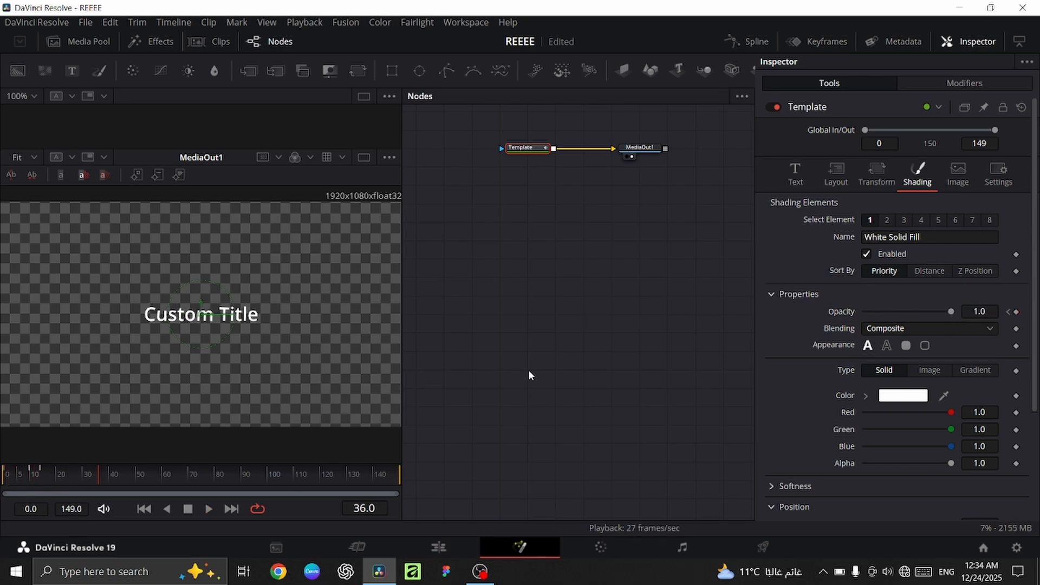
Apply Out Cubic easing to the Follower's Size and Character Angle Z curves in the spline editor, leaving Opacity 1 out.
{"action": "left_click", "coordinate": [769, 43]}
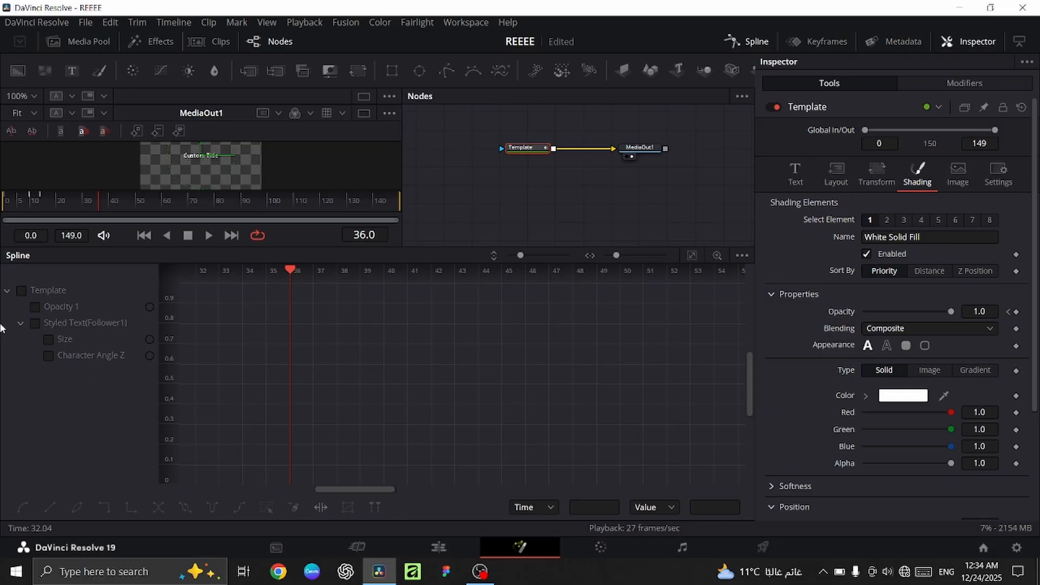
{"action": "left_click", "coordinate": [22, 291]}
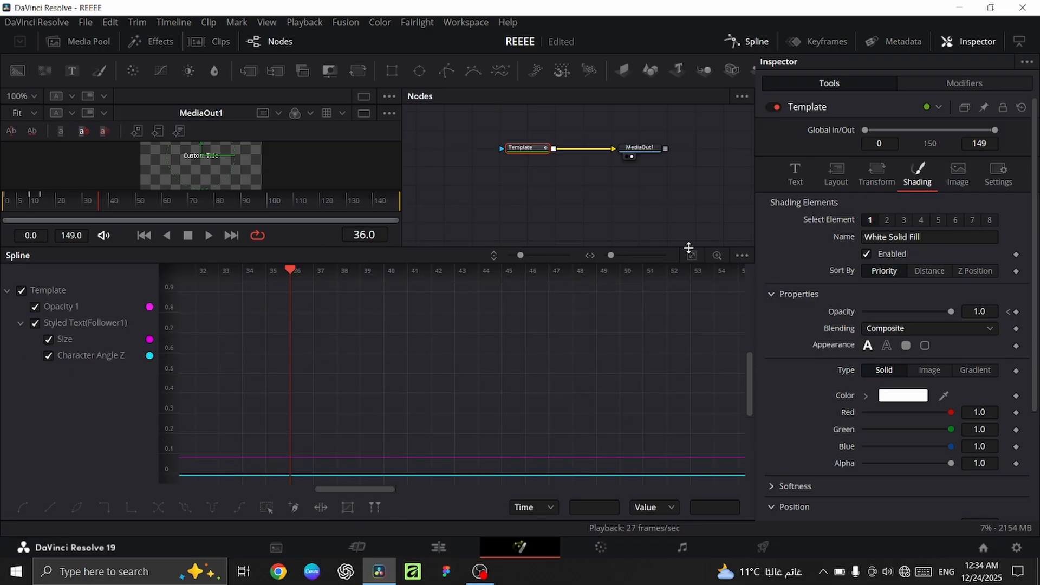
{"action": "left_click", "coordinate": [36, 308]}
{"action": "left_click", "coordinate": [695, 258]}
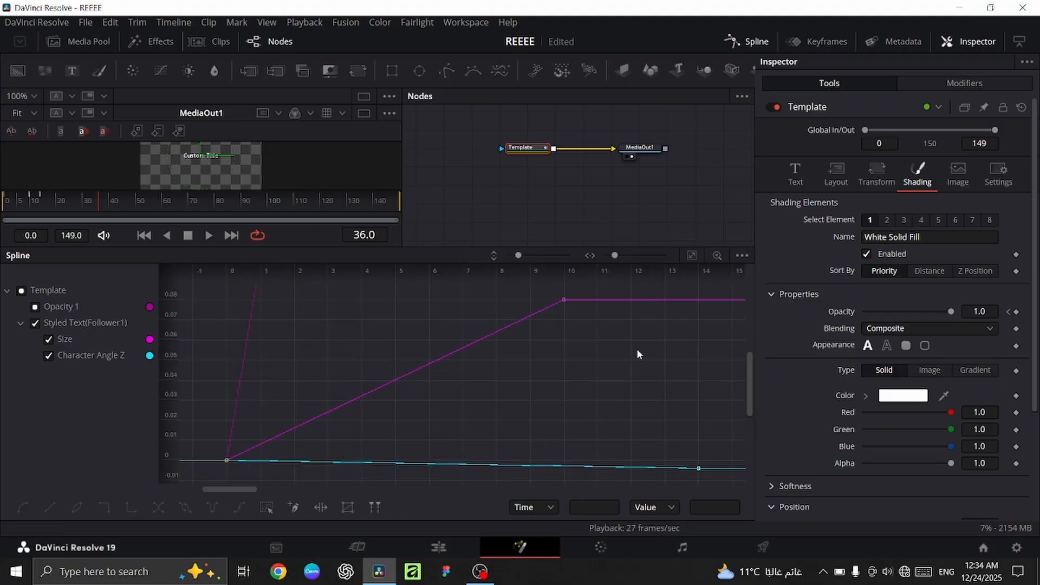
{"action": "left_click", "coordinate": [265, 504]}
{"action": "right_click", "coordinate": [386, 431]}
{"action": "mouse_move", "coordinate": [455, 289]}
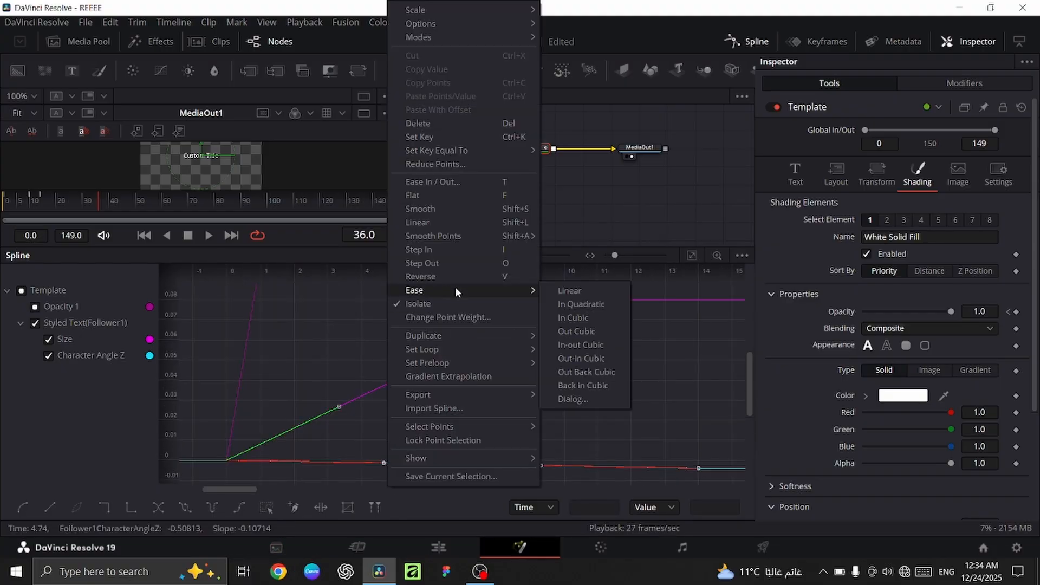
{"action": "left_click", "coordinate": [575, 331]}
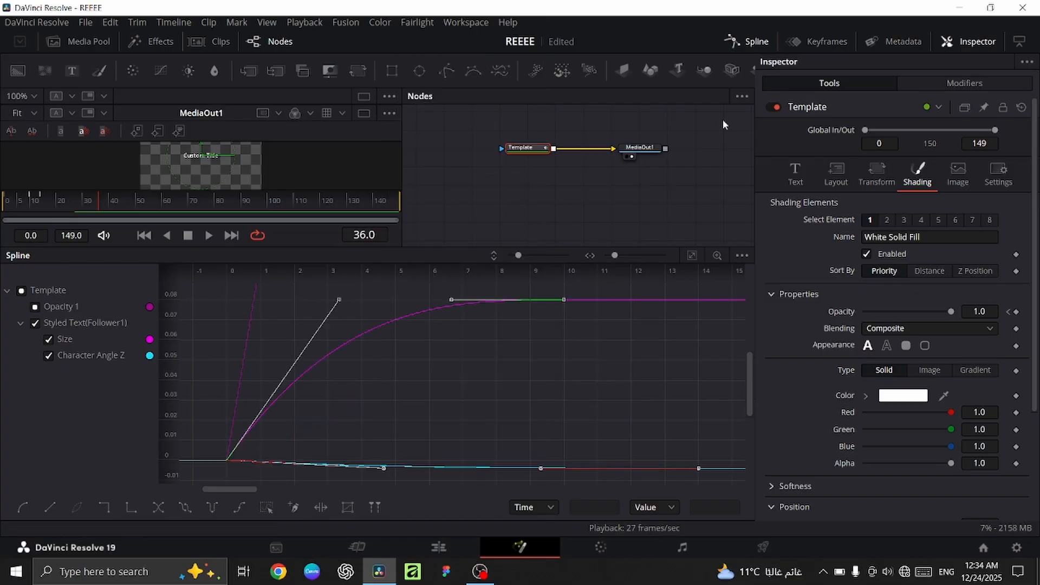
Close the spline editor and play the eased title animation from the first frame.
{"action": "left_click", "coordinate": [736, 44]}
{"action": "left_click_drag", "start_coordinate": [98, 474], "coordinate": [3, 484]}
{"action": "key", "text": "space"}
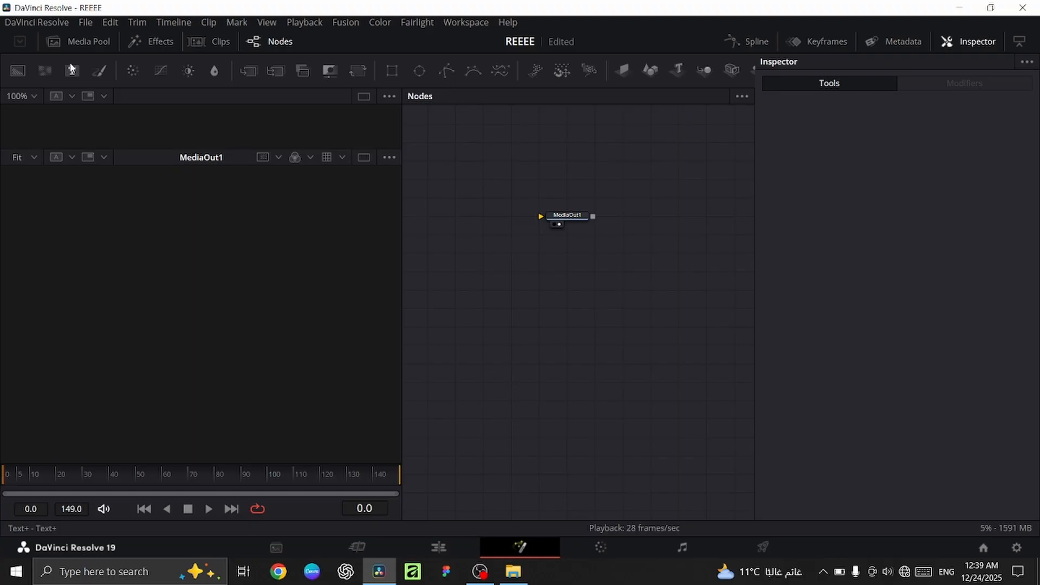
Add a Text+ node connected to MediaOut1 in the empty composition and enter "custom title" as its text.
{"action": "left_click_drag", "start_coordinate": [71, 68], "coordinate": [383, 235]}
{"action": "left_click_drag", "start_coordinate": [447, 214], "coordinate": [567, 218]}
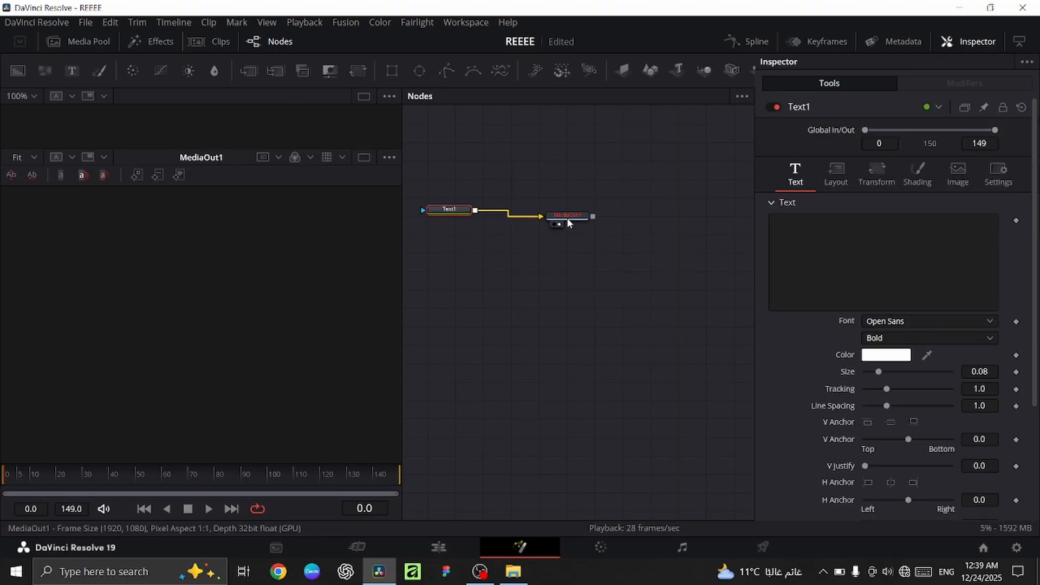
{"action": "left_click", "coordinate": [810, 250]}
{"action": "type", "text": "cu"}
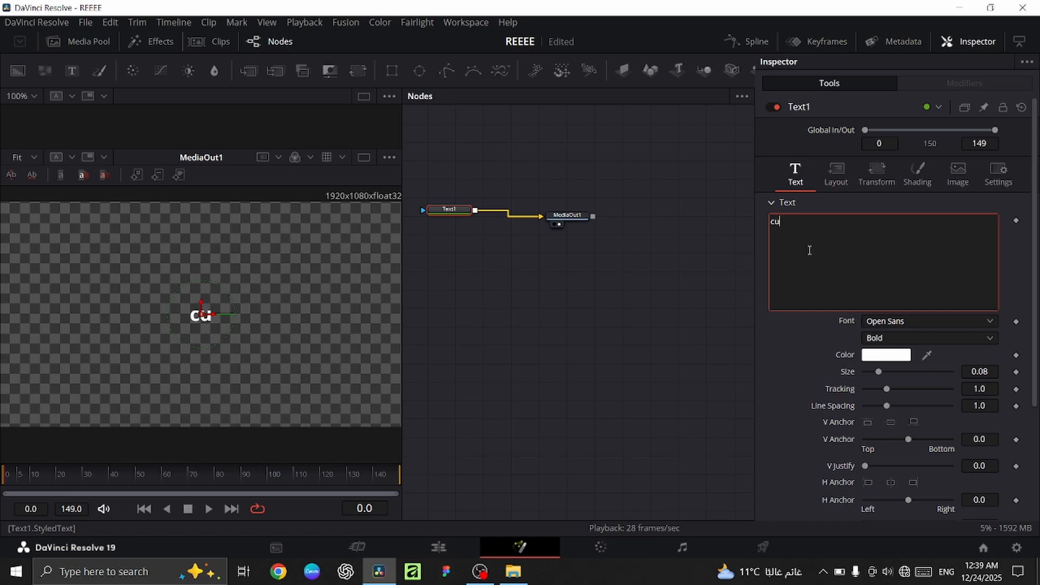
{"action": "type", "text": "stom t"}
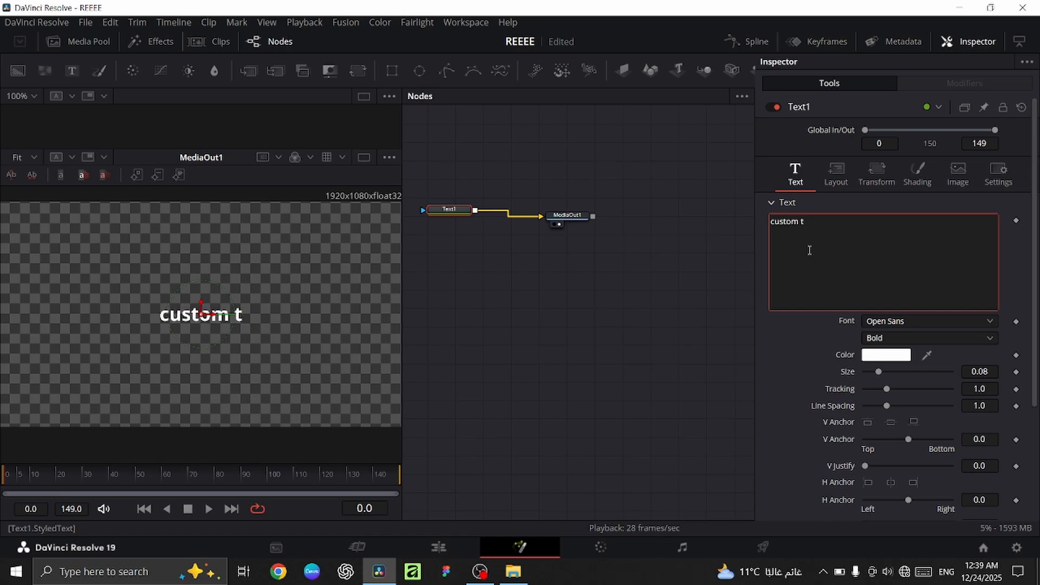
{"action": "type", "text": "itle"}
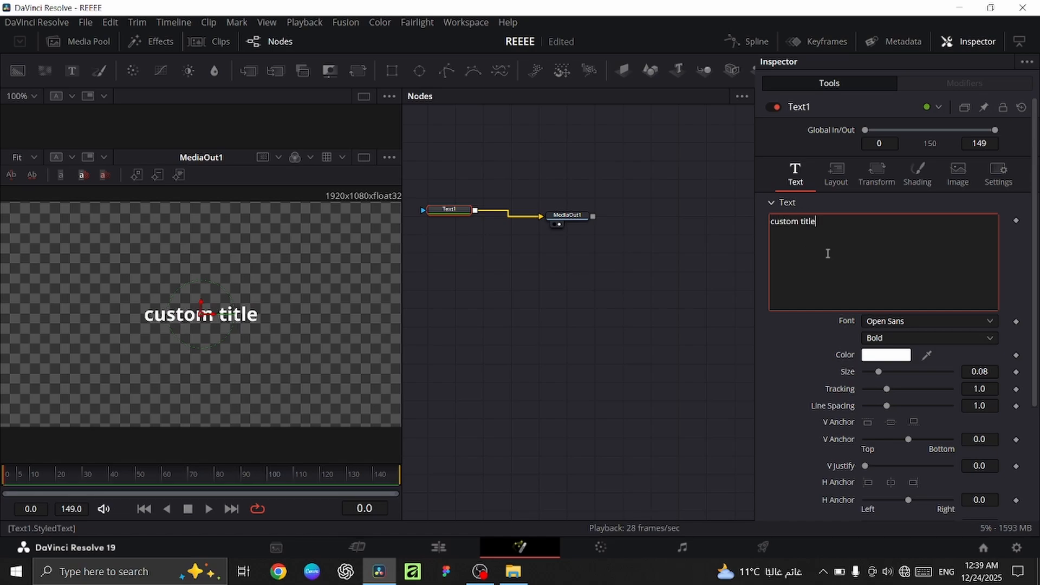
Add a Follower modifier to the "custom title" text and open its modifier settings.
{"action": "right_click", "coordinate": [871, 246]}
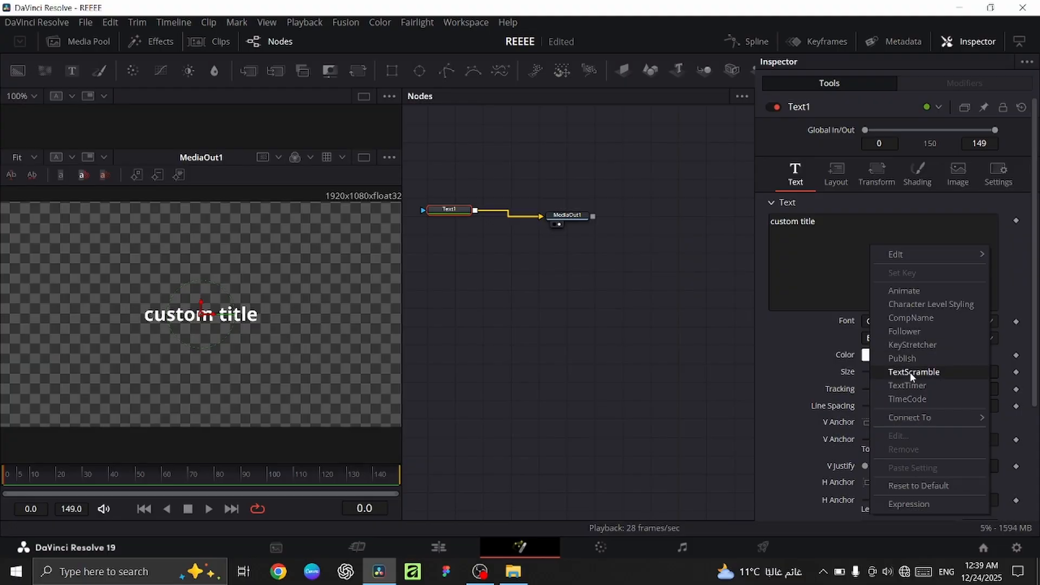
{"action": "left_click", "coordinate": [910, 336]}
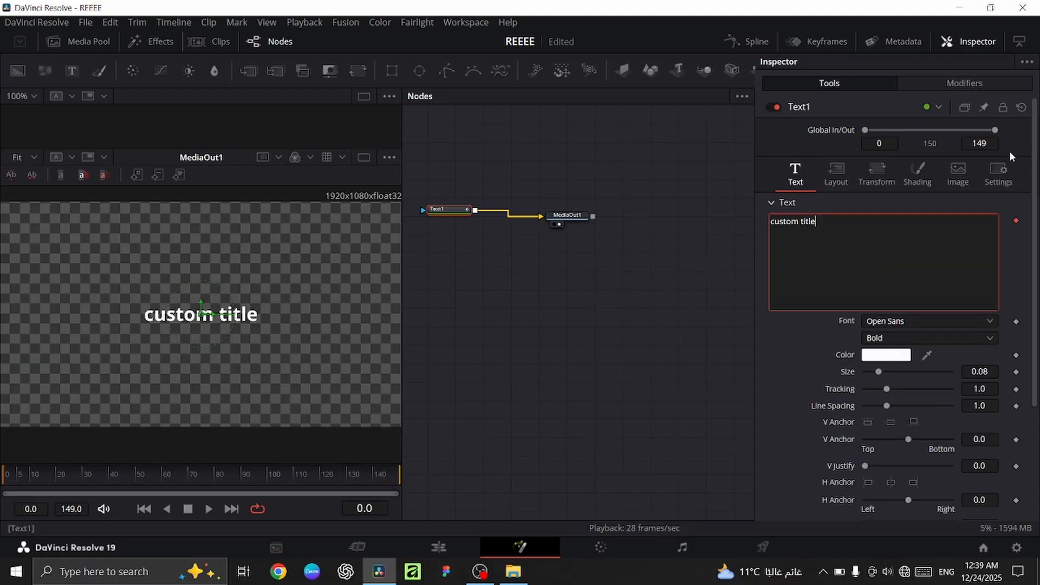
{"action": "left_click", "coordinate": [991, 85]}
Keyframe the Follower's character size X and Y at 1.0 on frame 10 and 0.0 on frame 0.
{"action": "left_click", "coordinate": [917, 144]}
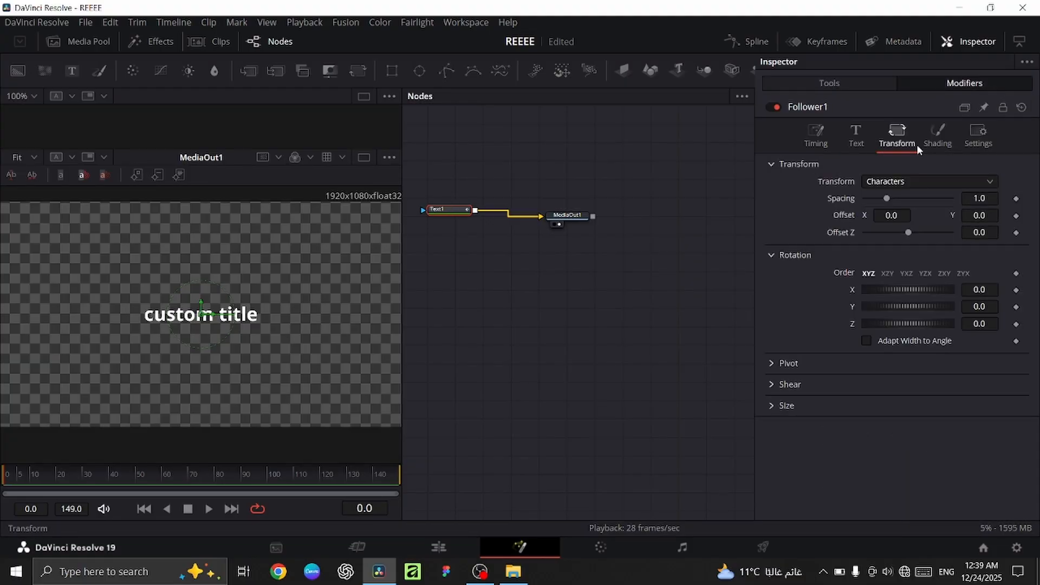
{"action": "left_click", "coordinate": [802, 404]}
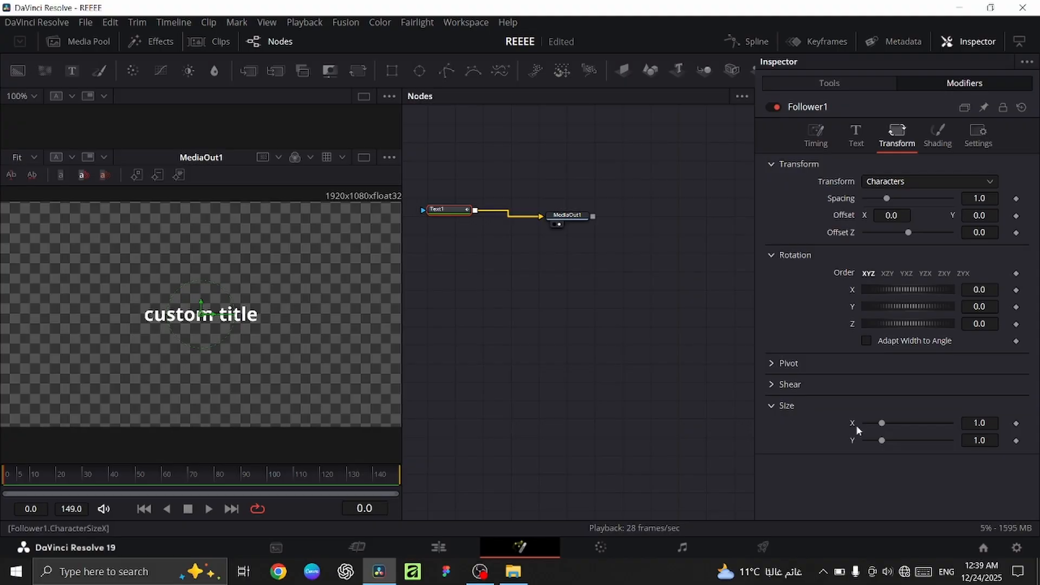
{"action": "left_click", "coordinate": [30, 473]}
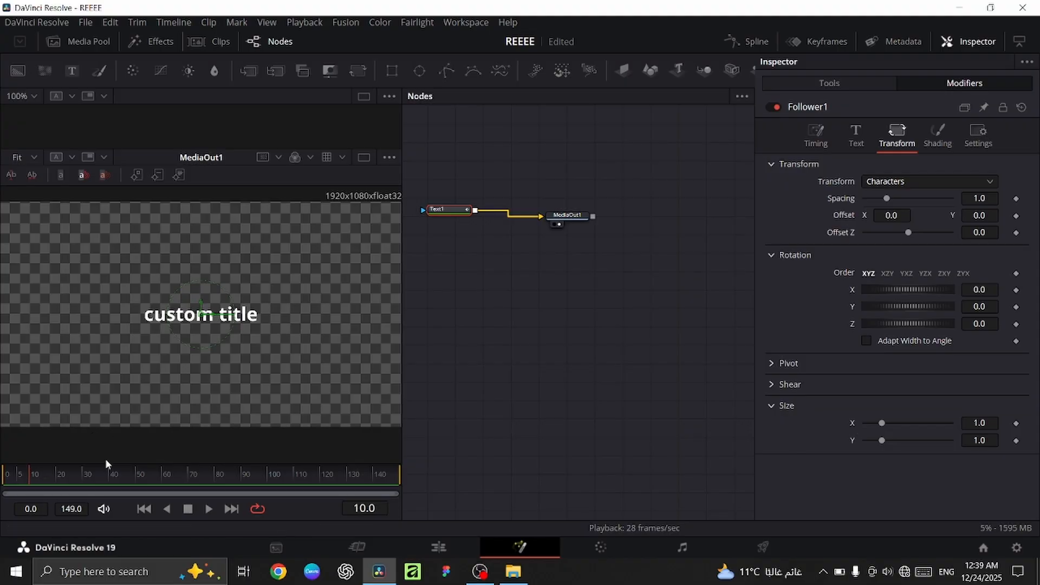
{"action": "left_click", "coordinate": [1016, 424]}
{"action": "left_click", "coordinate": [1017, 441]}
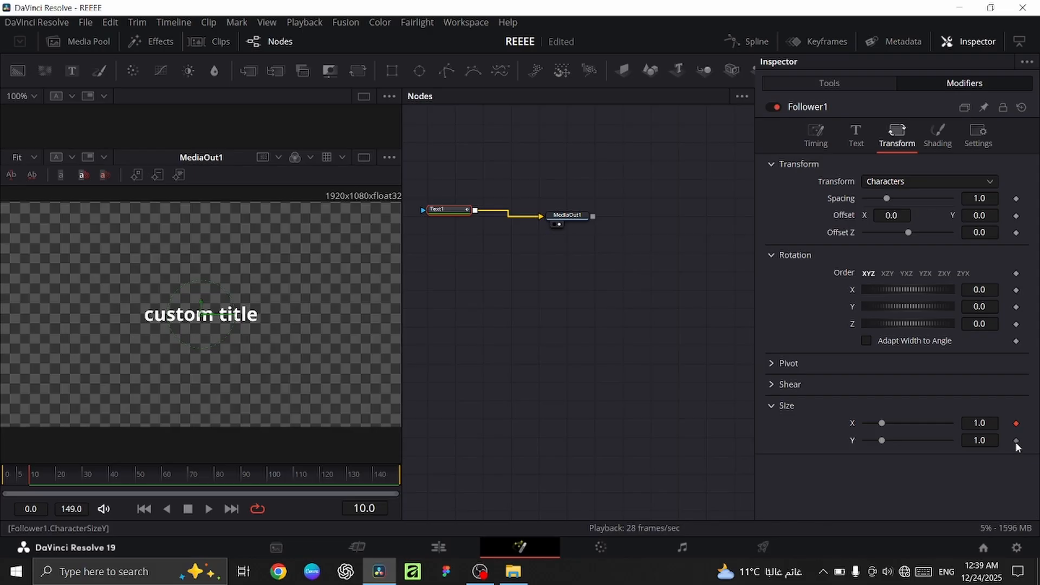
{"action": "left_click", "coordinate": [2, 476]}
{"action": "left_click", "coordinate": [1, 477]}
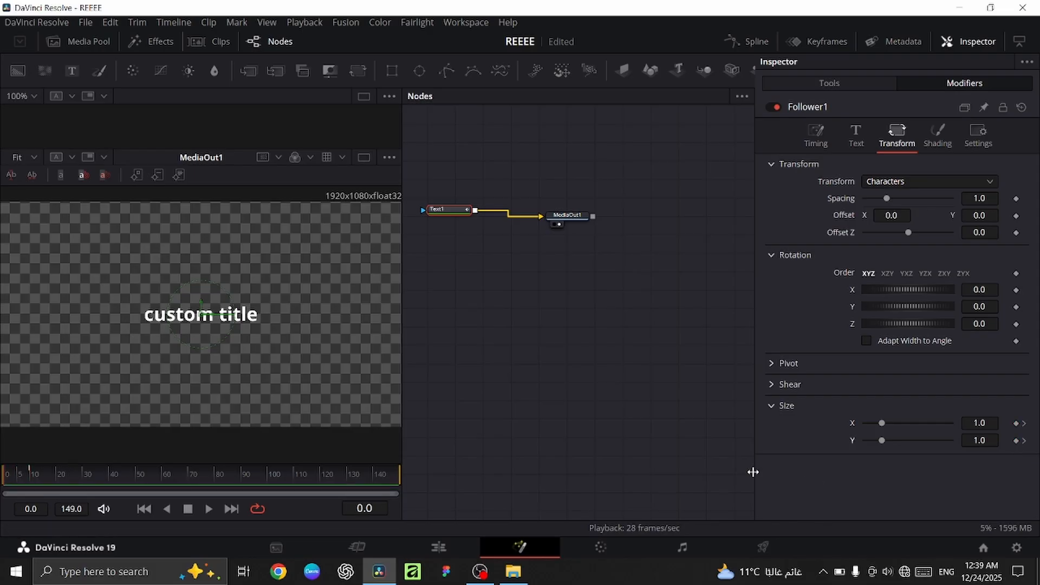
{"action": "left_click_drag", "start_coordinate": [879, 425], "coordinate": [818, 424]}
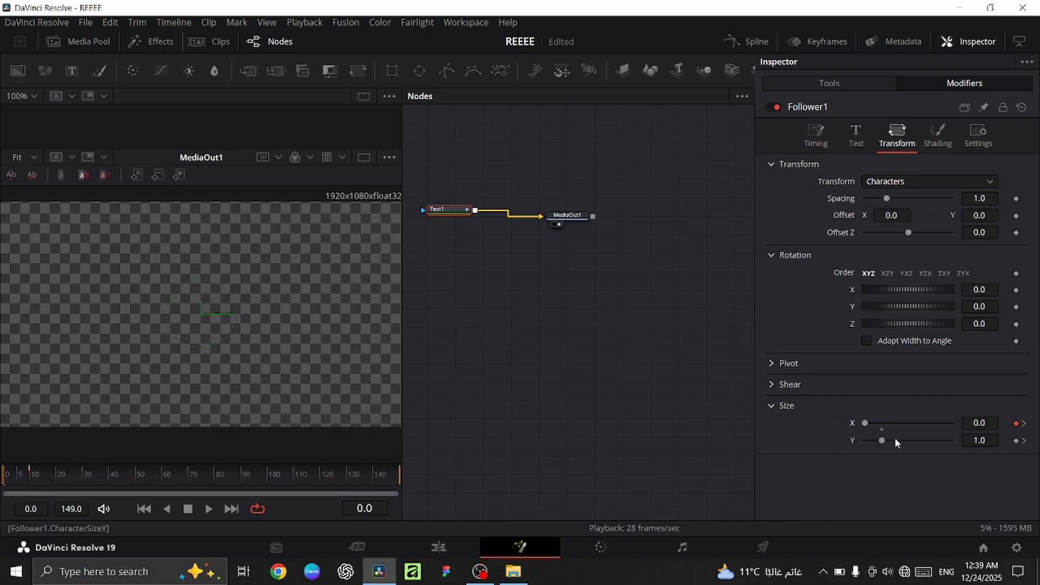
{"action": "left_click_drag", "start_coordinate": [878, 438], "coordinate": [719, 421]}
Set the Follower's delay between each character to 1.0 and play the title animation.
{"action": "left_click", "coordinate": [816, 135]}
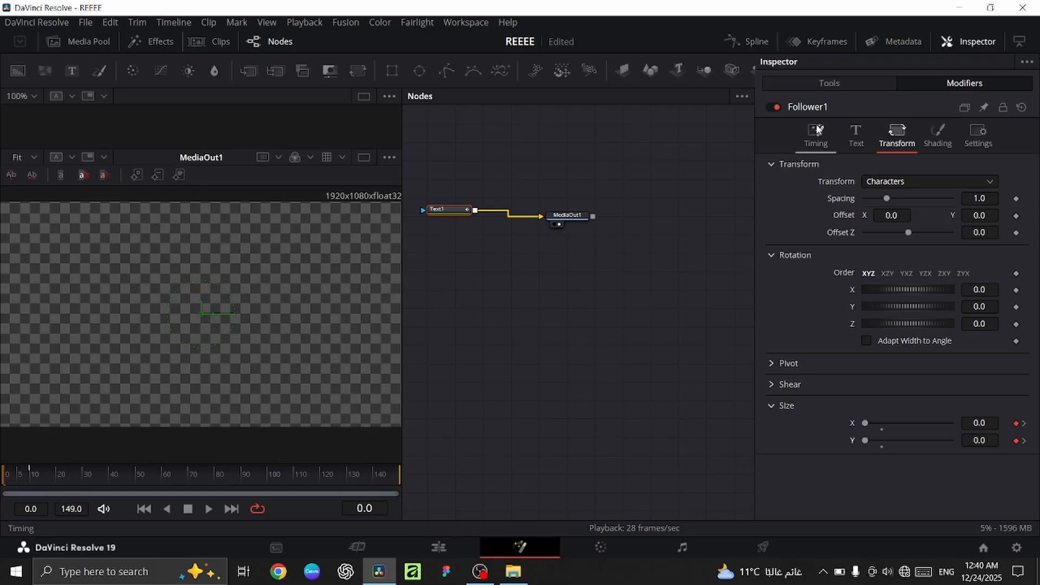
{"action": "left_click", "coordinate": [984, 216]}
{"action": "type", "text": "0.28"}
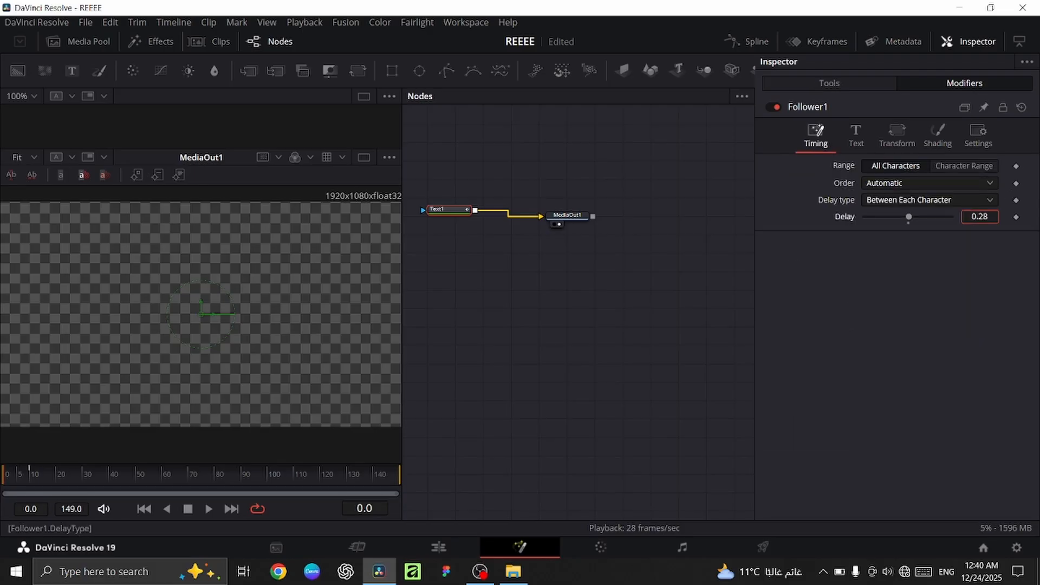
{"action": "left_click_drag", "start_coordinate": [980, 217], "coordinate": [985, 216]}
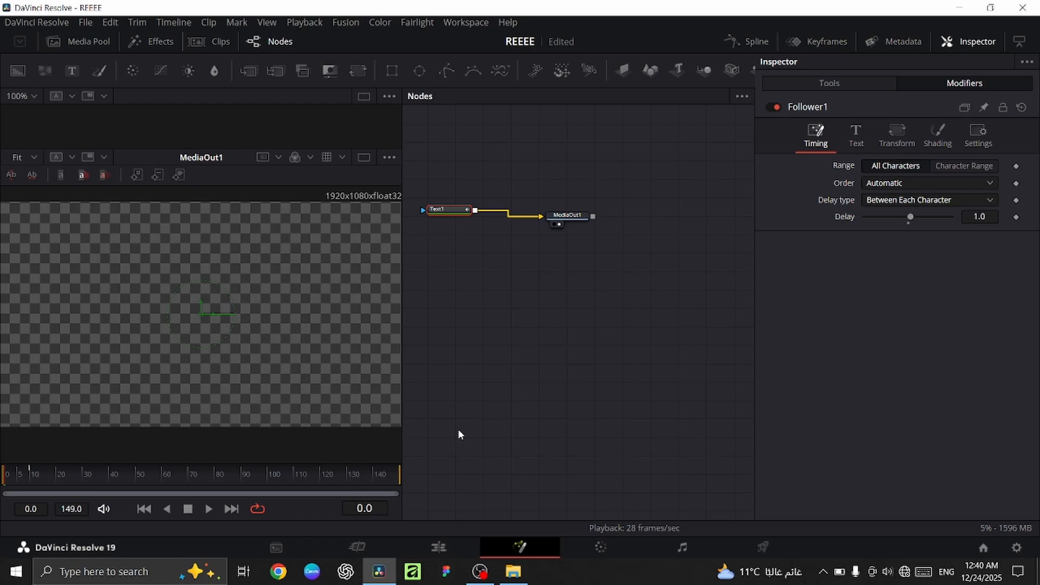
{"action": "key", "text": "space"}
{"action": "key", "text": "space"}
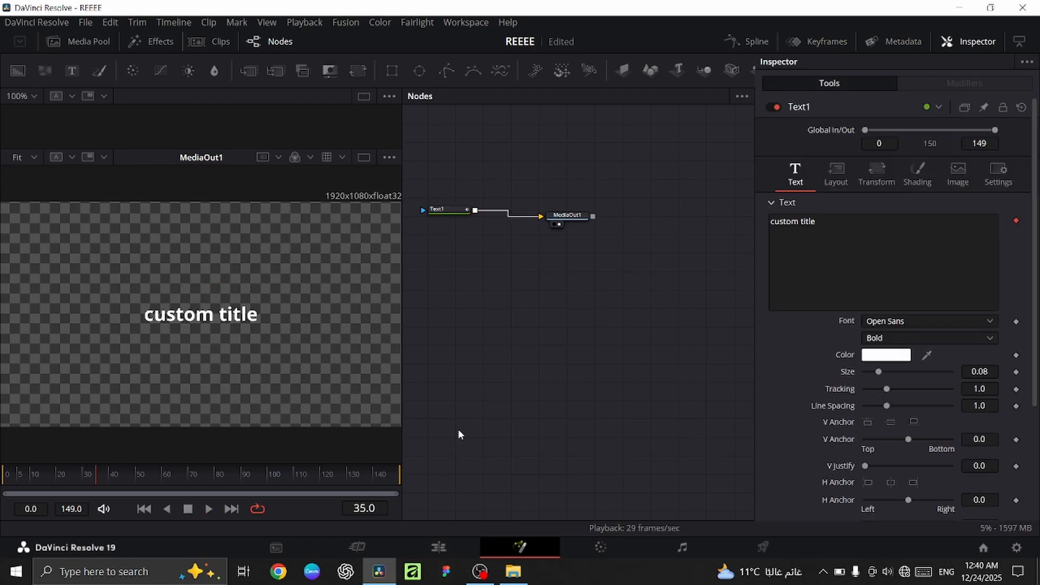
Set Text1's Follower order to Inside Out and preview the animation from frame 0.
{"action": "left_click", "coordinate": [896, 217]}
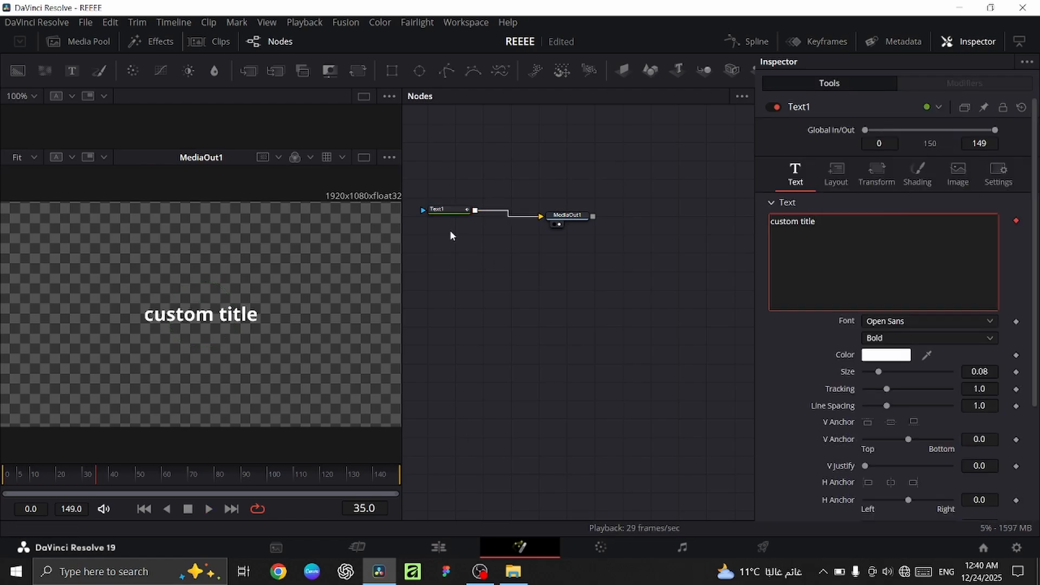
{"action": "left_click", "coordinate": [440, 210]}
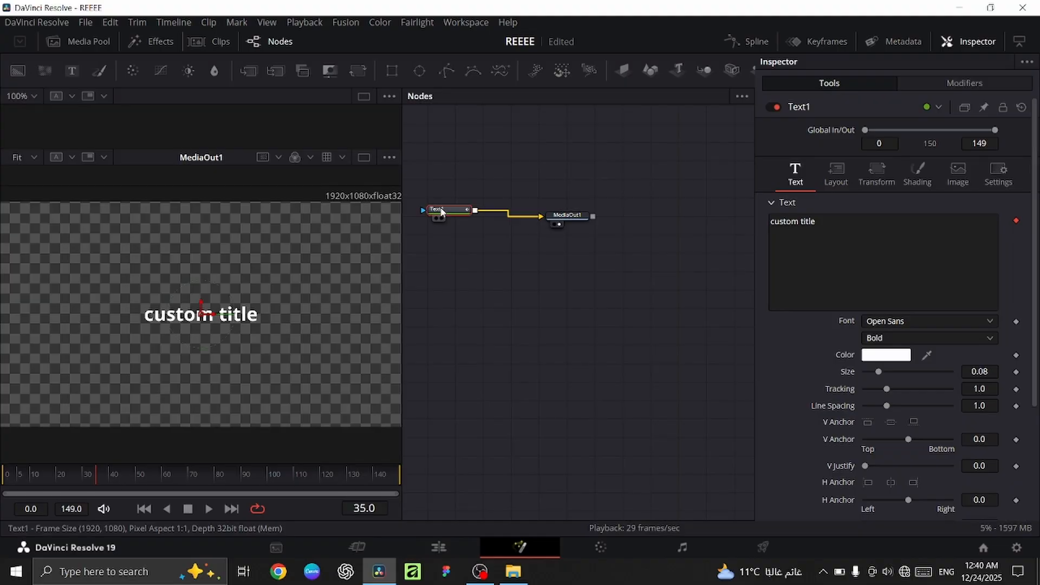
{"action": "left_click", "coordinate": [946, 82]}
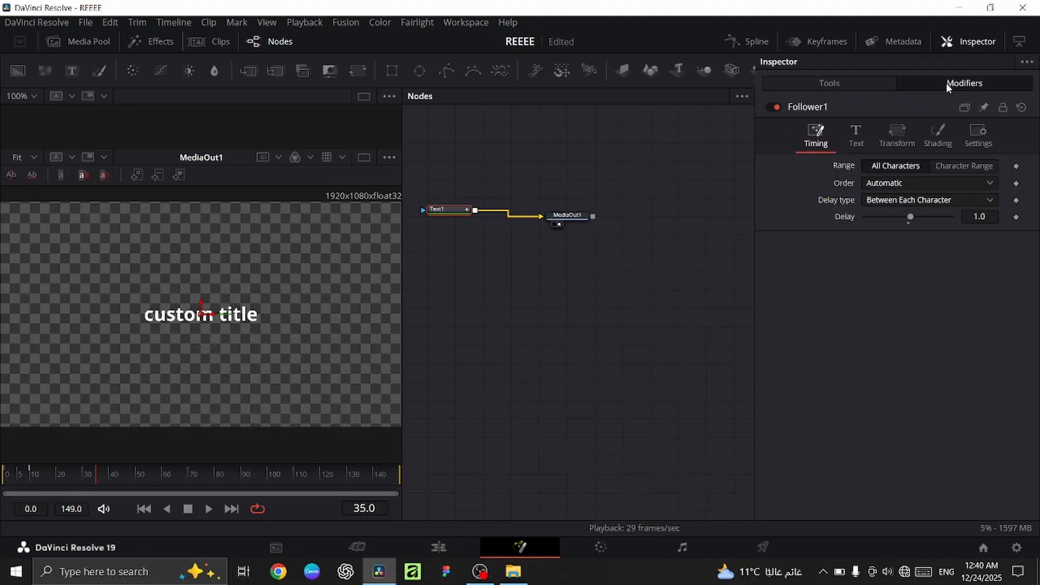
{"action": "left_click", "coordinate": [898, 183]}
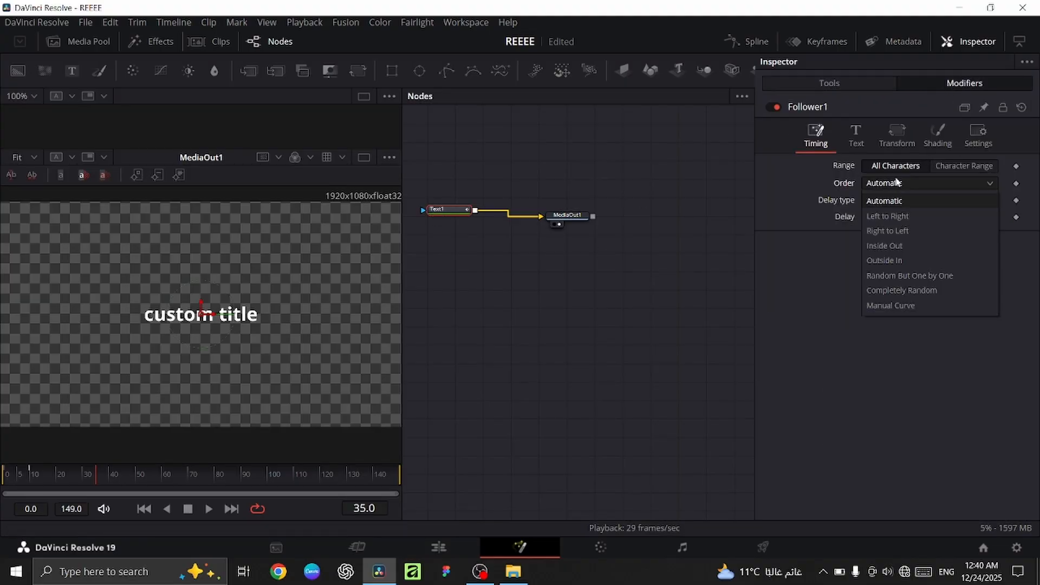
{"action": "left_click", "coordinate": [896, 246]}
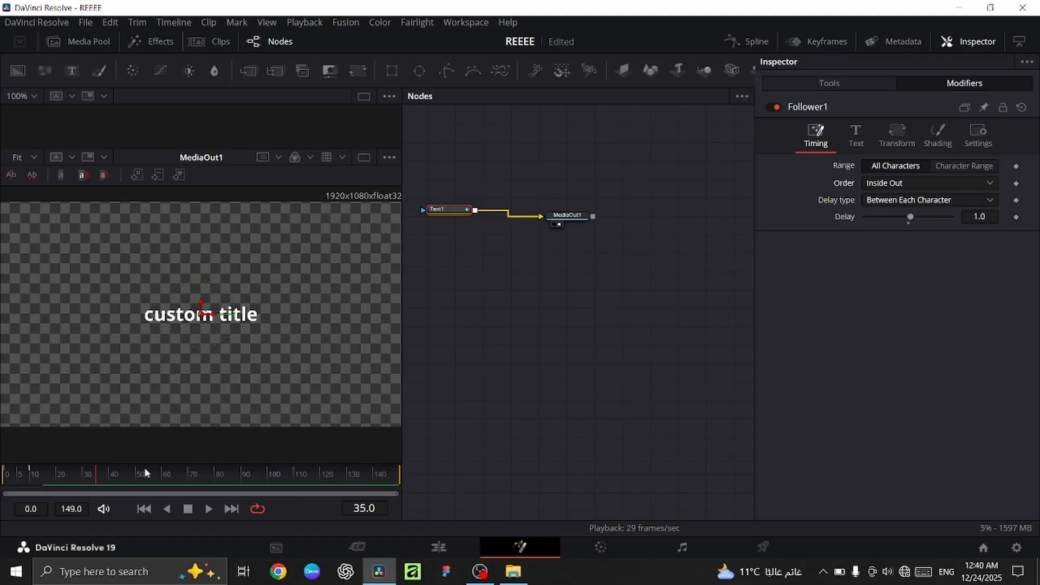
{"action": "left_click_drag", "start_coordinate": [92, 473], "coordinate": [4, 482]}
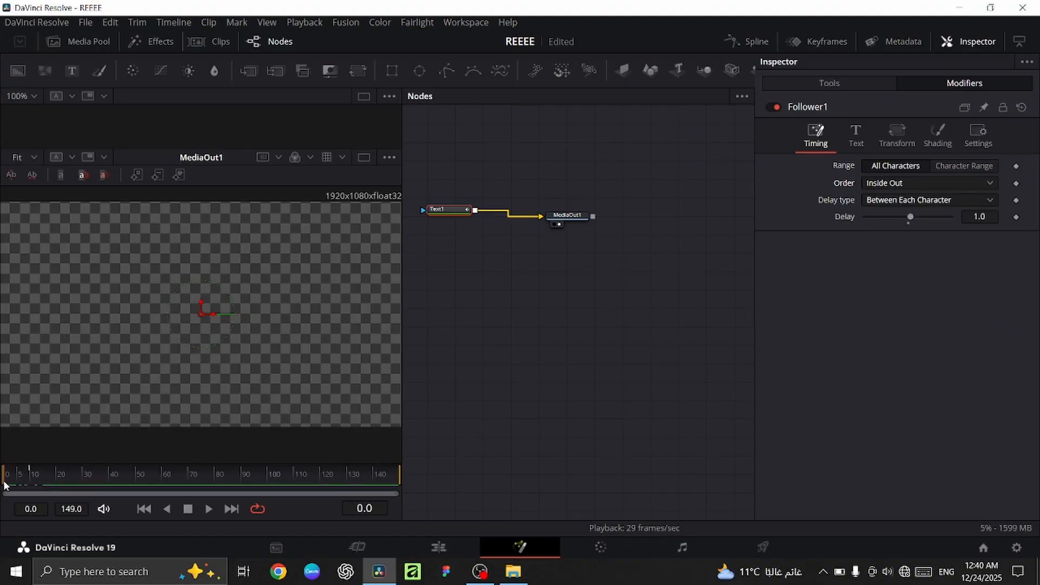
{"action": "key", "text": "space"}
{"action": "key", "text": "space"}
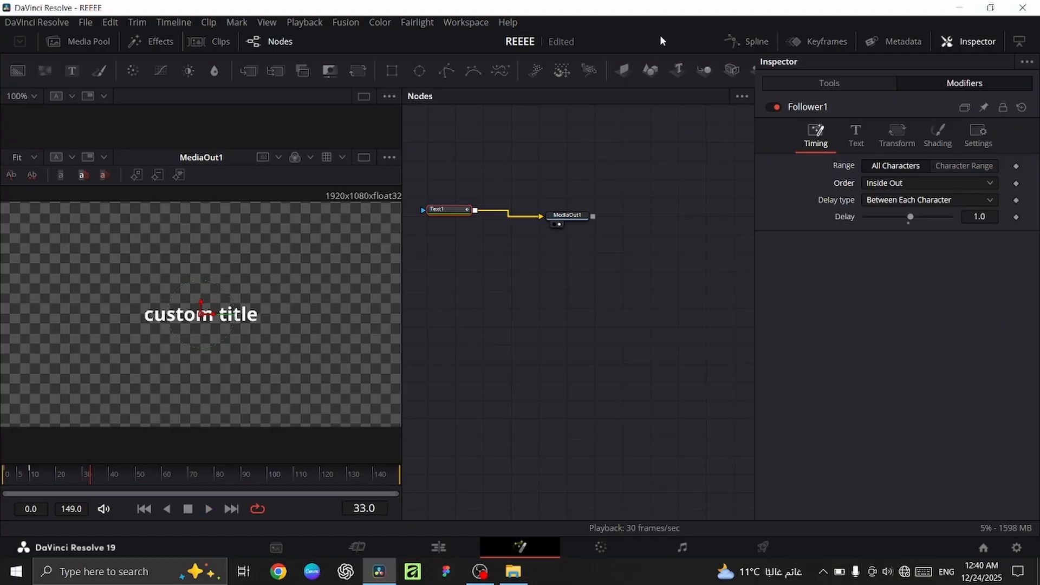
Try the Outside In order for the Follower and preview the animation from frame 0.
{"action": "left_click", "coordinate": [897, 184]}
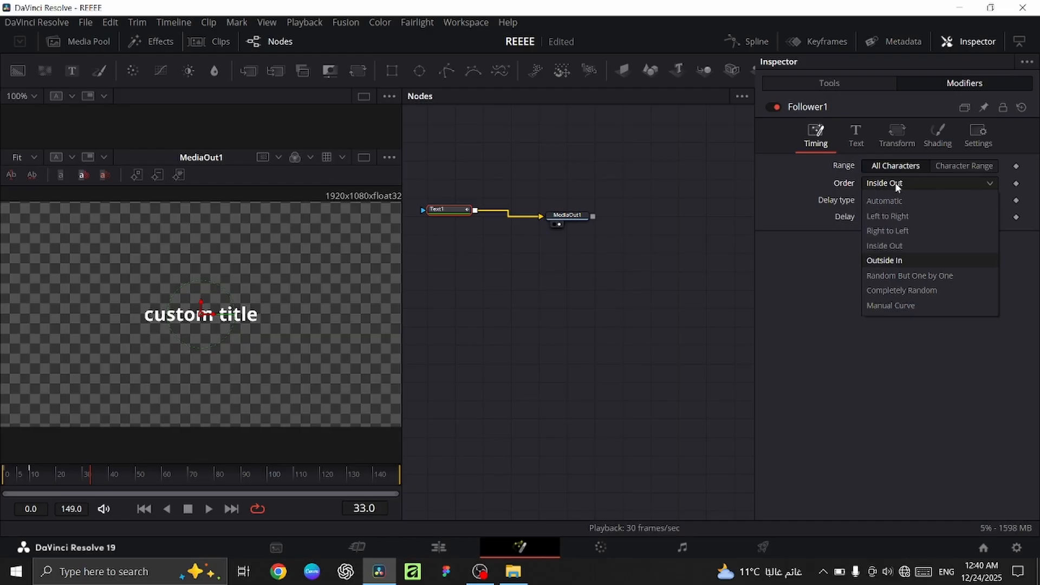
{"action": "left_click", "coordinate": [885, 260]}
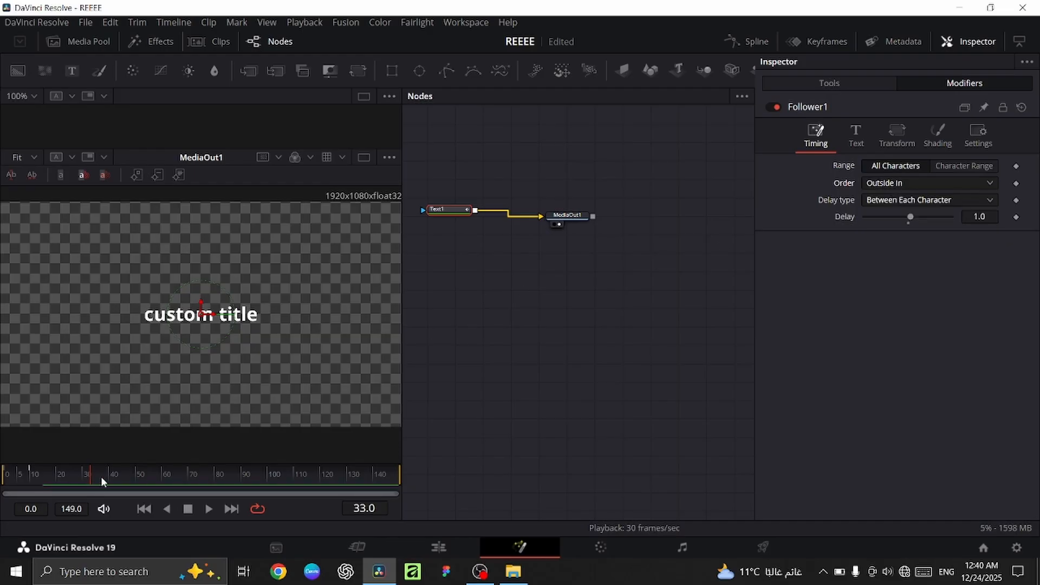
{"action": "left_click_drag", "start_coordinate": [64, 473], "coordinate": [0, 482]}
{"action": "key", "text": "space"}
{"action": "key", "text": "space"}
Try the Random But One by One order for the Follower and preview it from frame 0.
{"action": "left_click", "coordinate": [886, 185]}
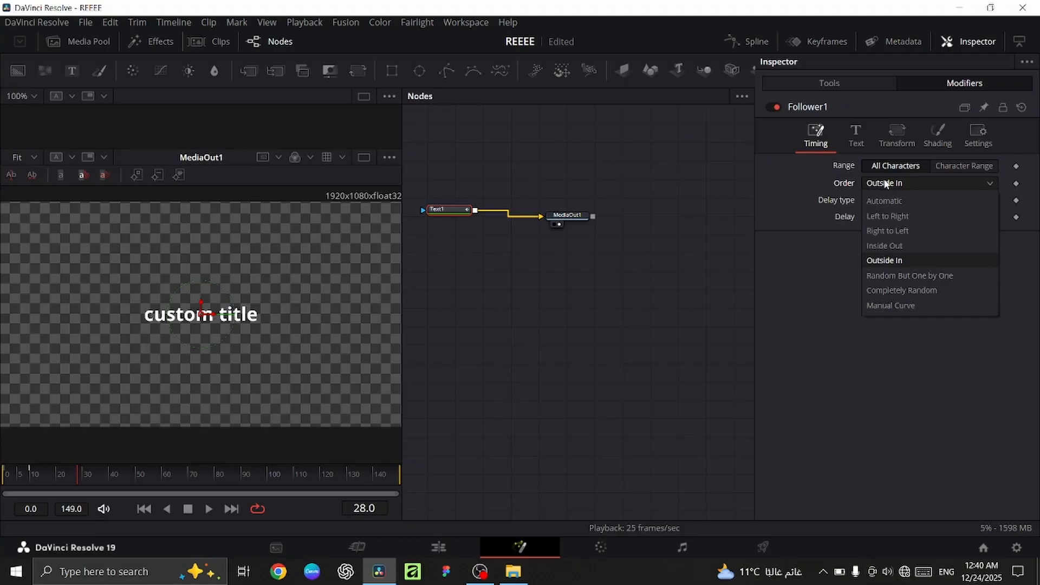
{"action": "left_click", "coordinate": [910, 275]}
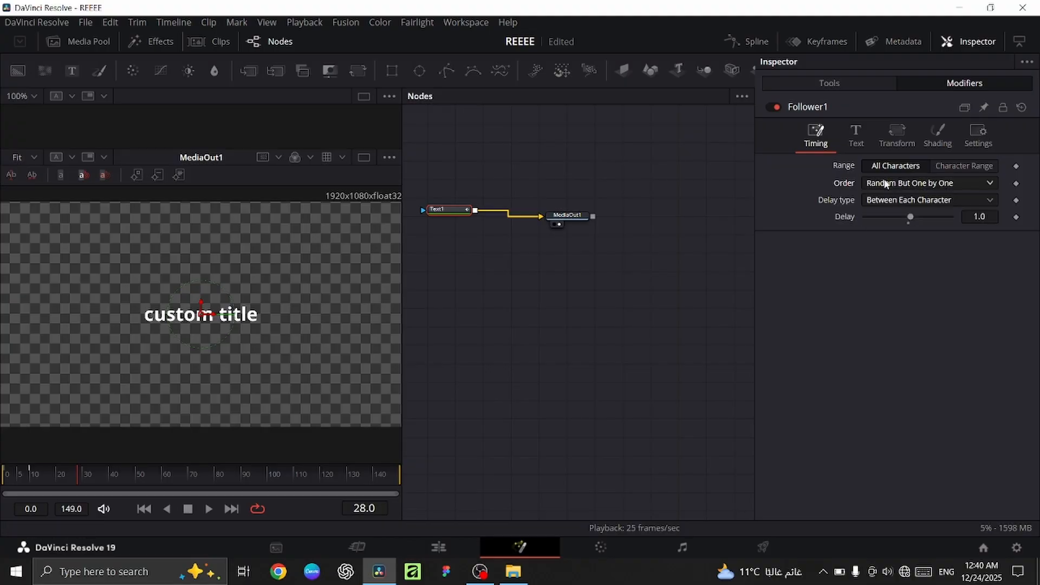
{"action": "left_click", "coordinate": [60, 472]}
{"action": "left_click_drag", "start_coordinate": [52, 471], "coordinate": [1, 485]}
{"action": "key", "text": "space"}
Return the Follower's order to Automatic and save the project.
{"action": "left_click", "coordinate": [912, 182]}
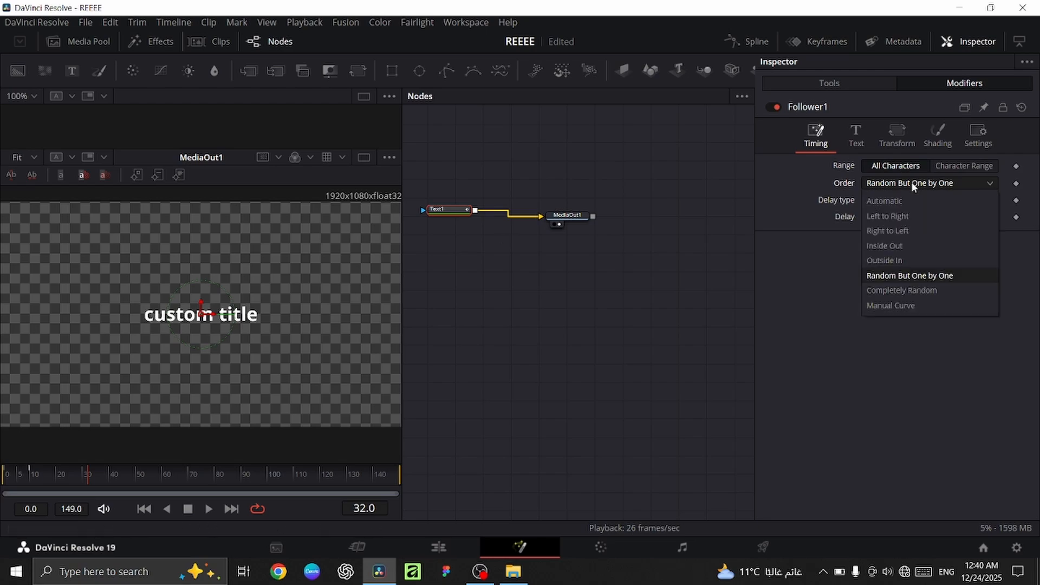
{"action": "left_click", "coordinate": [878, 201]}
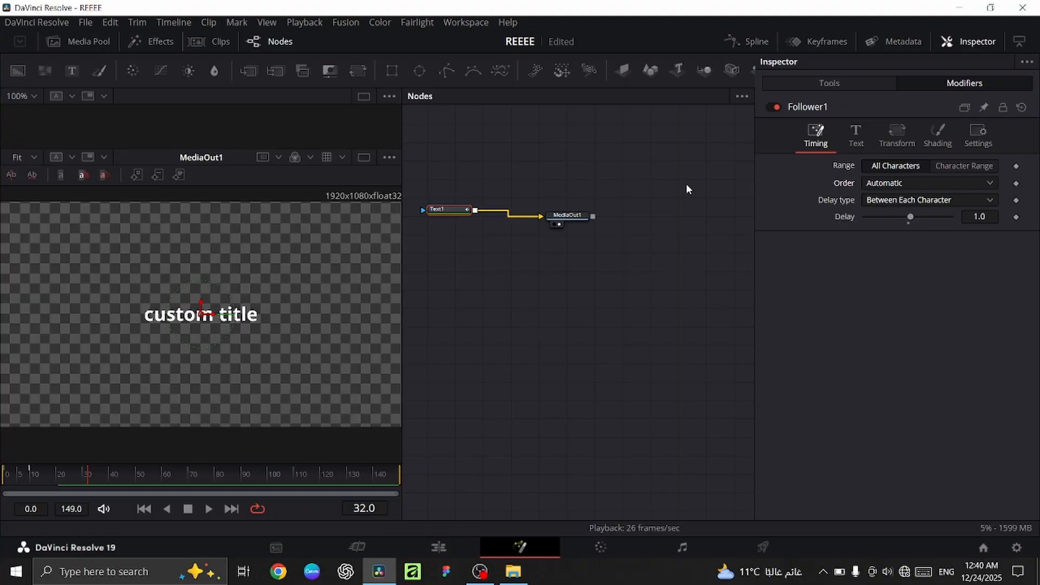
{"action": "key", "text": "ctrl+s"}
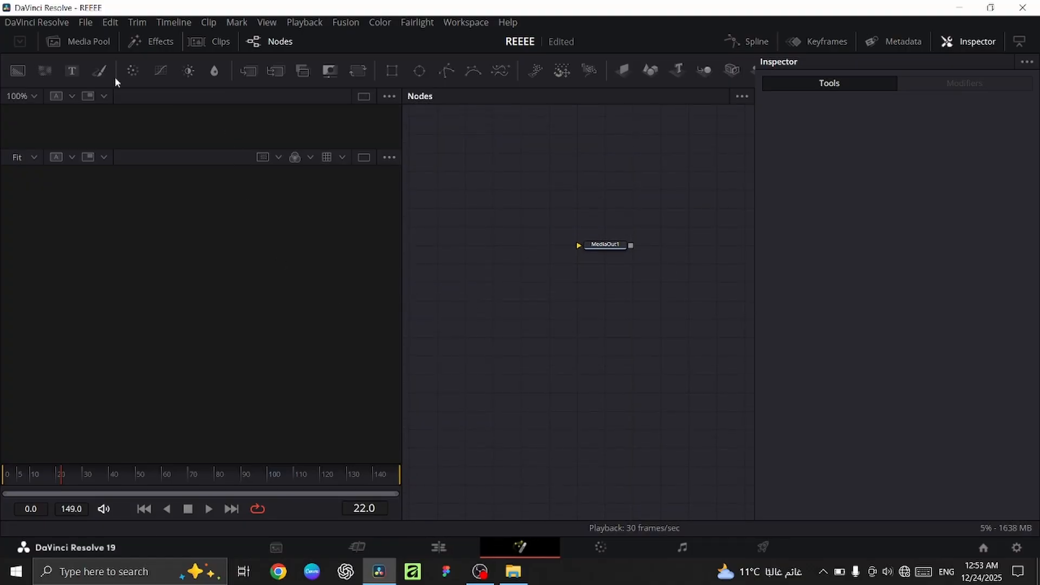
Add a Text+ node reading "squezze in" connected to MediaOut1 in the empty composition, and display MediaOut1 in the viewer.
{"action": "left_click_drag", "start_coordinate": [75, 70], "coordinate": [580, 245]}
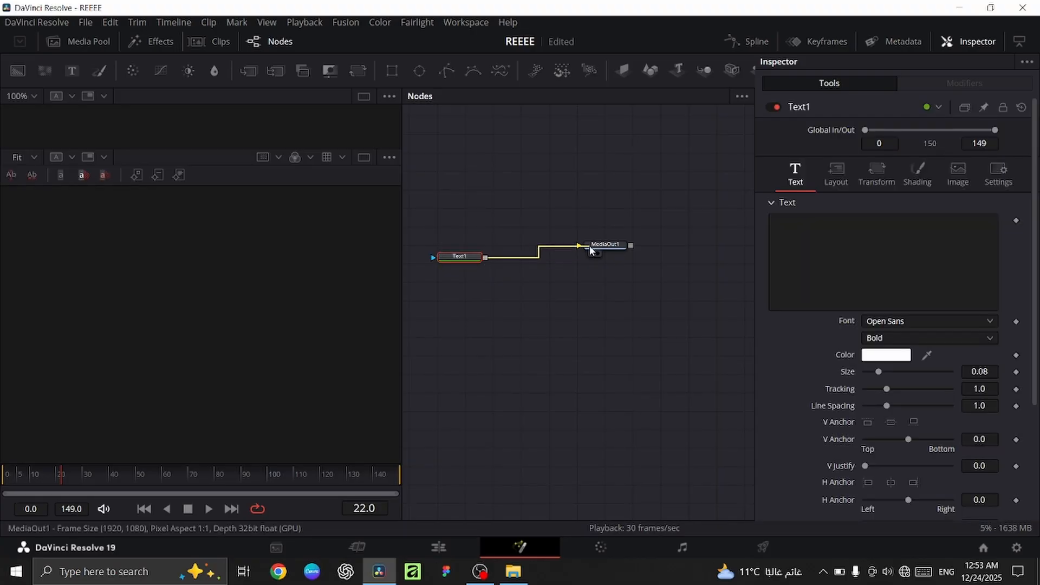
{"action": "left_click", "coordinate": [806, 255]}
{"action": "type", "text": "squ"}
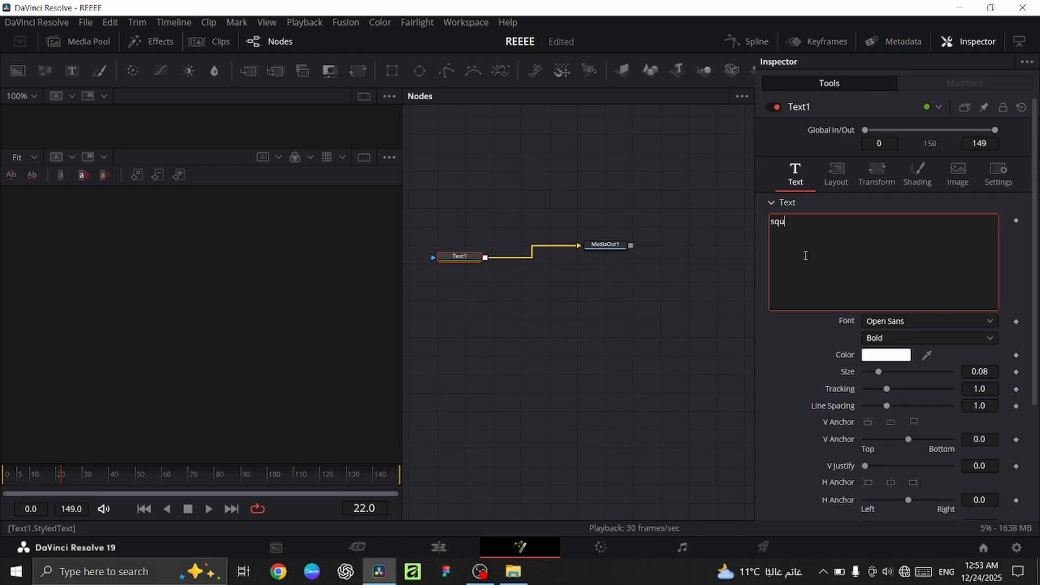
{"action": "type", "text": "ezze in2"}
{"action": "left_click", "coordinate": [559, 287]}
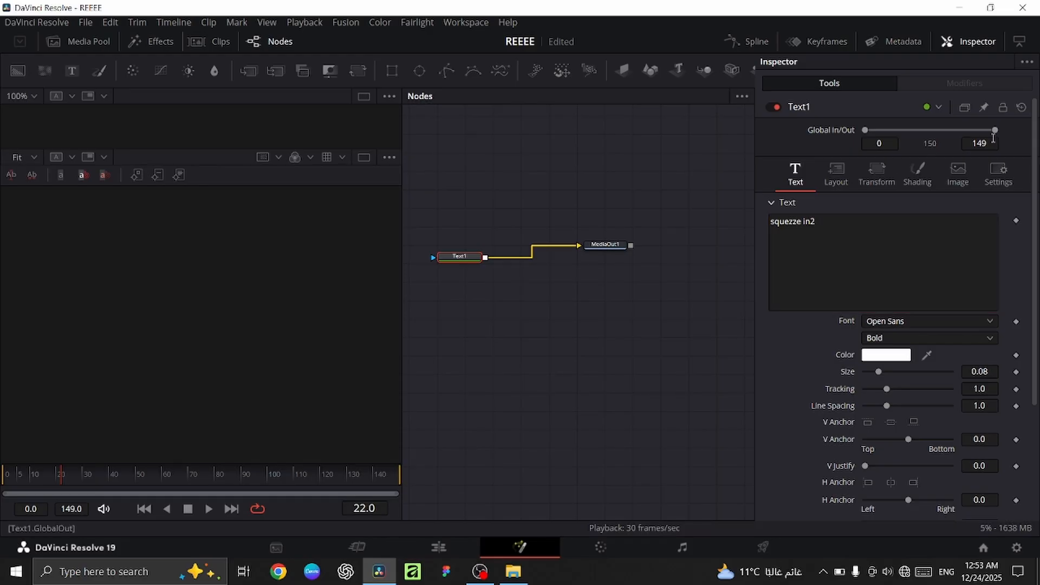
{"action": "left_click", "coordinate": [889, 228]}
{"action": "key", "text": "BackSpace"}
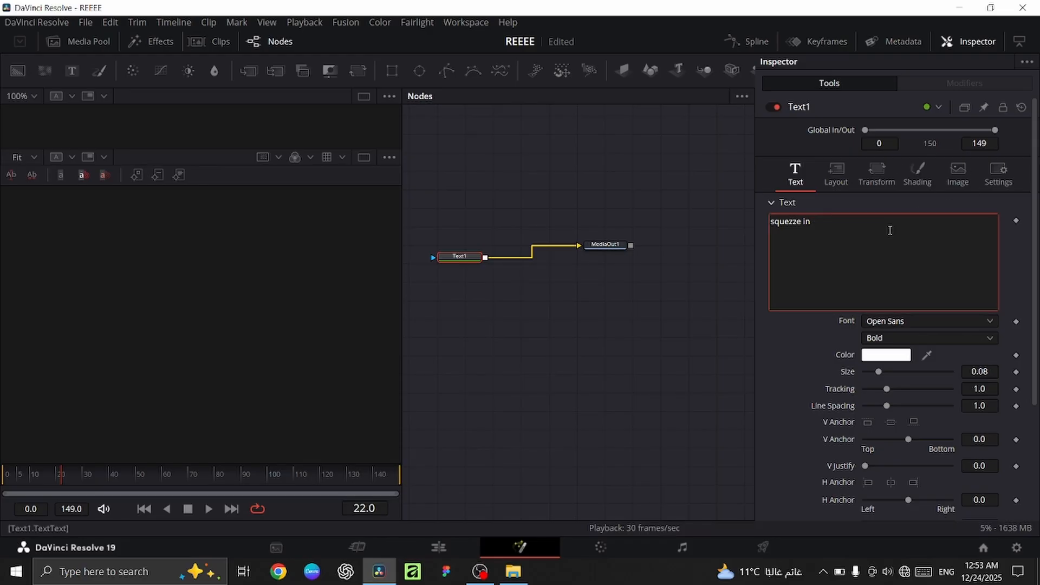
{"action": "left_click", "coordinate": [599, 248]}
{"action": "left_click", "coordinate": [597, 253]}
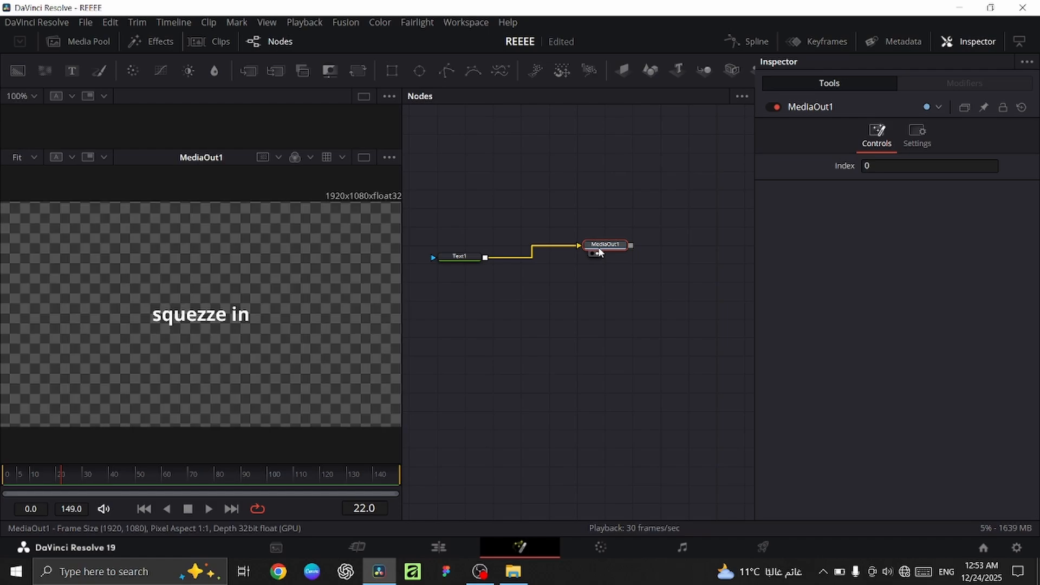
Add a keyframe for Text1's tracking on frame 0.
{"action": "left_click", "coordinate": [473, 259]}
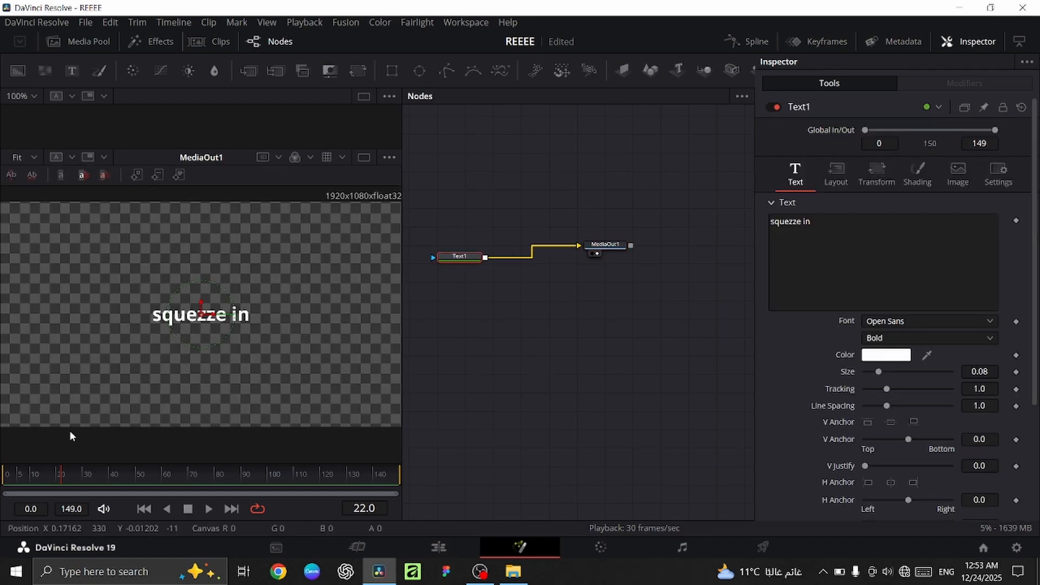
{"action": "left_click_drag", "start_coordinate": [60, 473], "coordinate": [1, 490]}
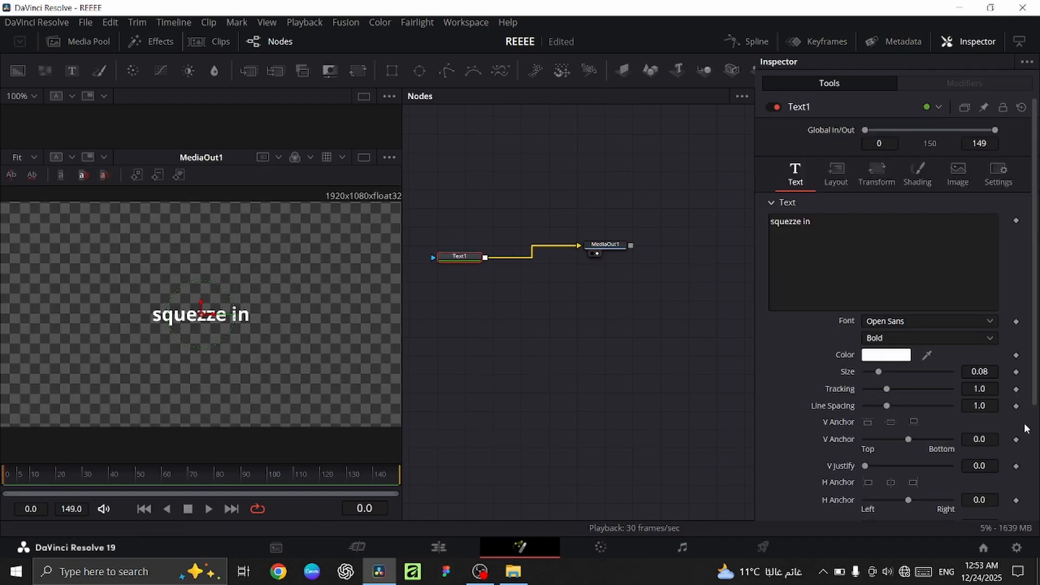
{"action": "left_click", "coordinate": [1017, 390]}
Keyframe Text1's tracking on frame 14 with a value of 0.96.
{"action": "left_click_drag", "start_coordinate": [28, 469], "coordinate": [42, 469]}
{"action": "left_click", "coordinate": [1016, 389]}
{"action": "left_click", "coordinate": [997, 388]}
{"action": "key", "text": "BackSpace"}
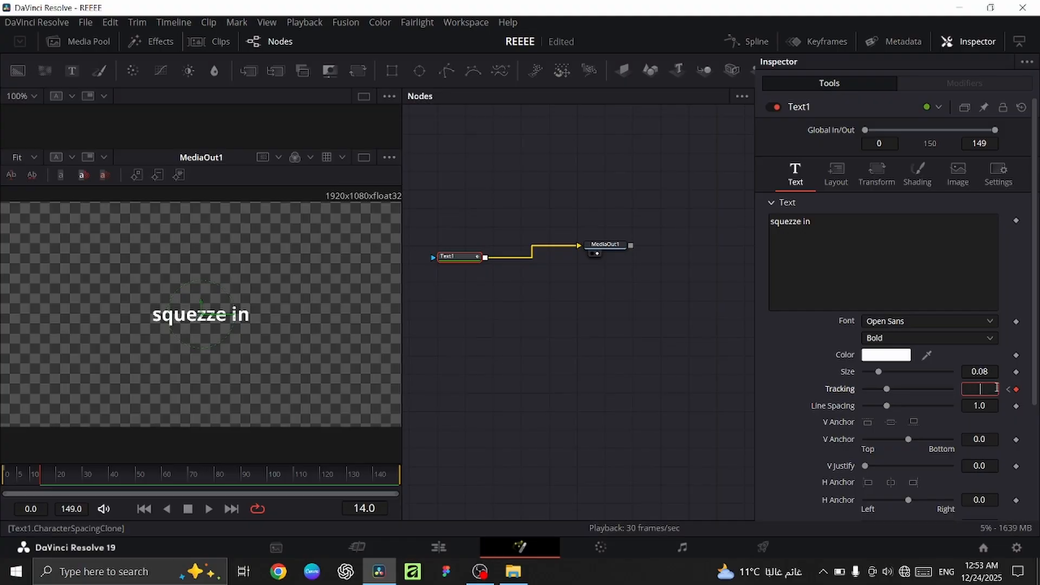
{"action": "type", "text": "9.6"}
{"action": "key", "text": "BackSpace"}
{"action": "key", "text": "BackSpace"}
{"action": "type", "text": "0.96"}
{"action": "key", "text": "BackSpace"}
{"action": "key", "text": "BackSpace"}
{"action": "key", "text": "BackSpace"}
{"action": "key", "text": "BackSpace"}
{"action": "key", "text": "BackSpace"}
{"action": "type", "text": "0.96"}
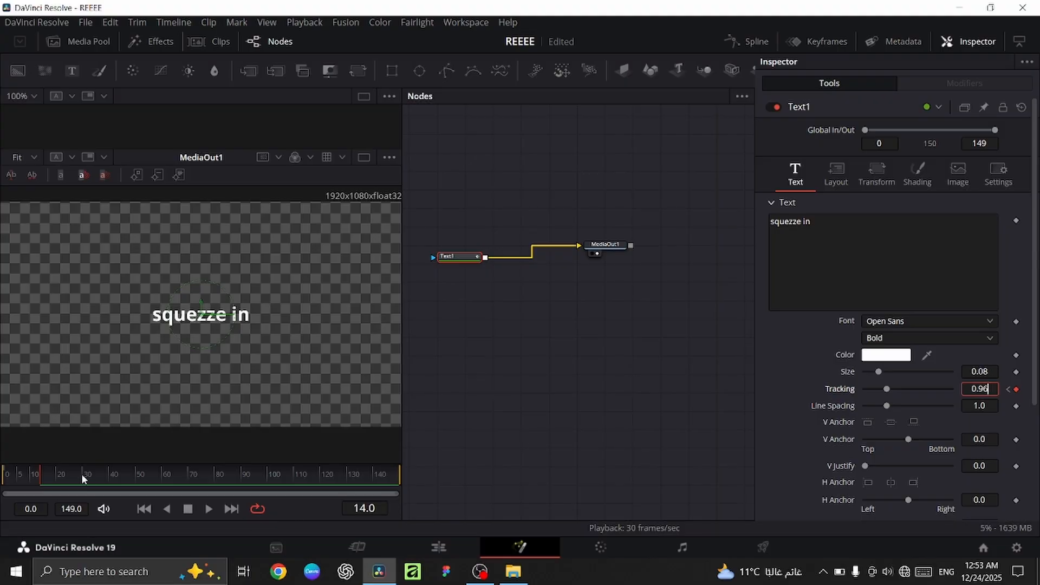
Set Text1's tracking to 1.26 on frame 0 and play back the squeeze animation.
{"action": "left_click_drag", "start_coordinate": [41, 473], "coordinate": [2, 489]}
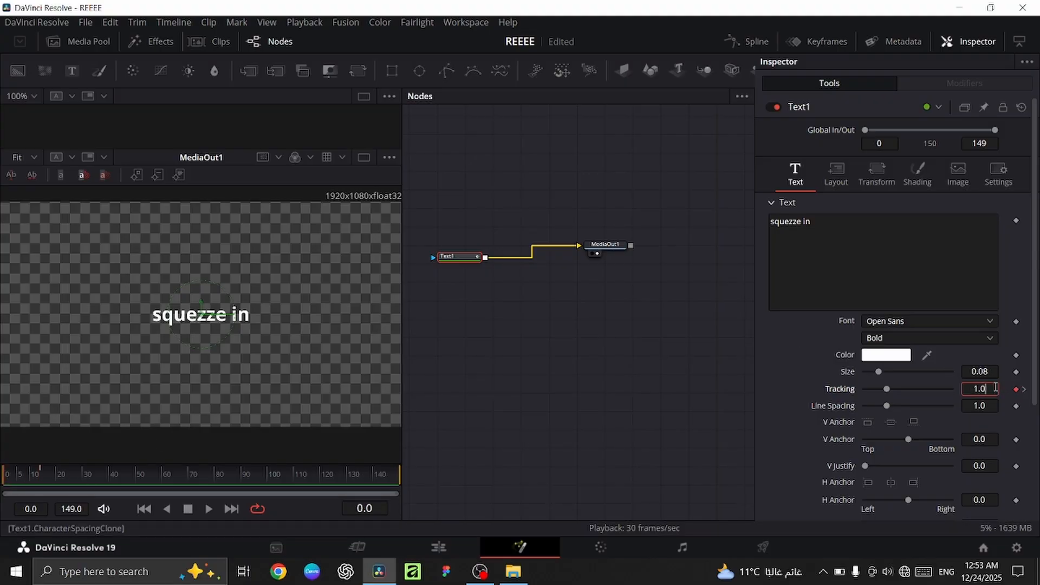
{"action": "key", "text": "BackSpace"}
{"action": "type", "text": "26"}
{"action": "key", "text": "Return"}
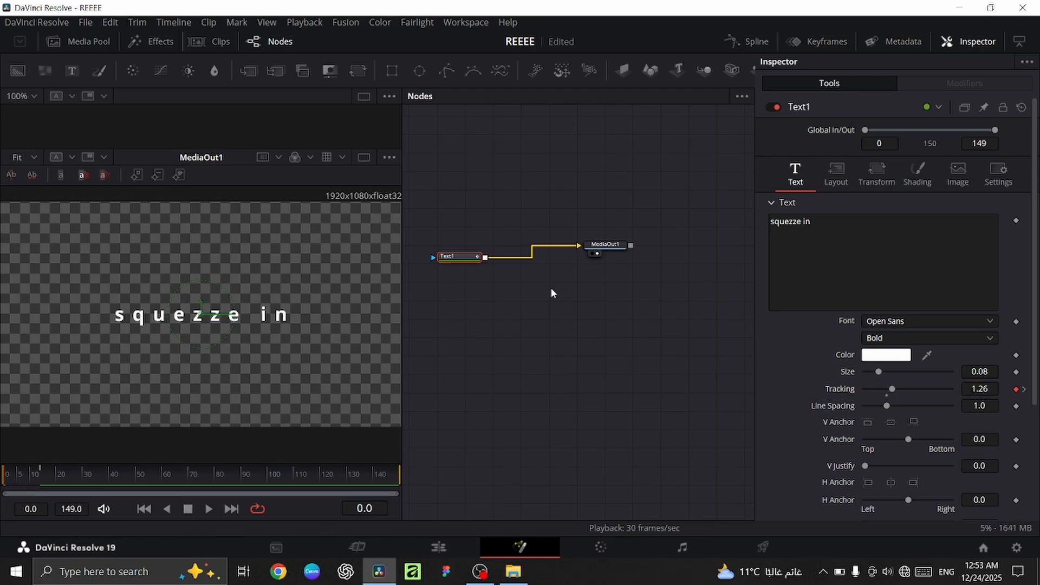
{"action": "key", "text": "space"}
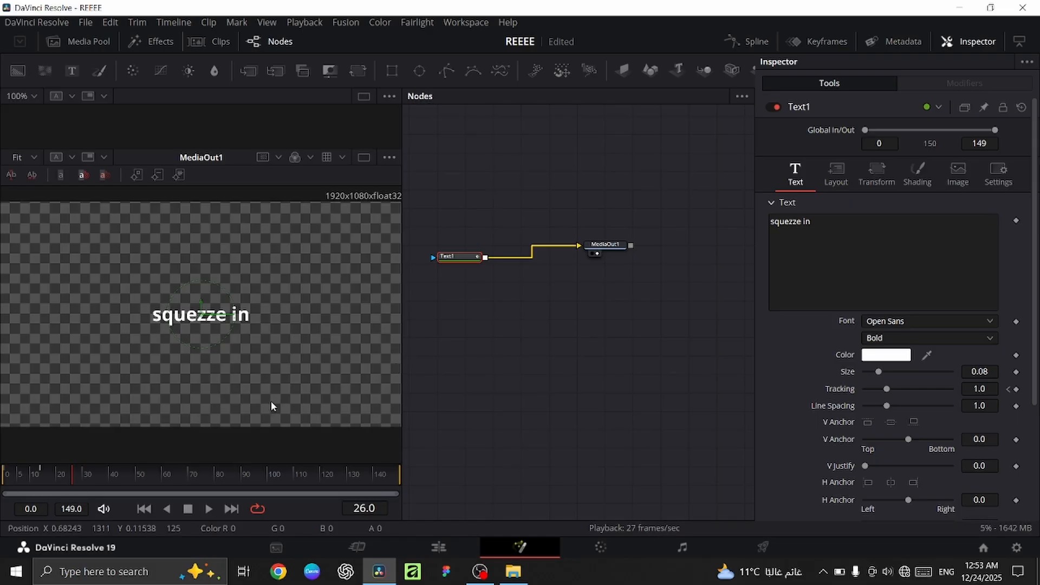
{"action": "left_click_drag", "start_coordinate": [72, 479], "coordinate": [4, 479]}
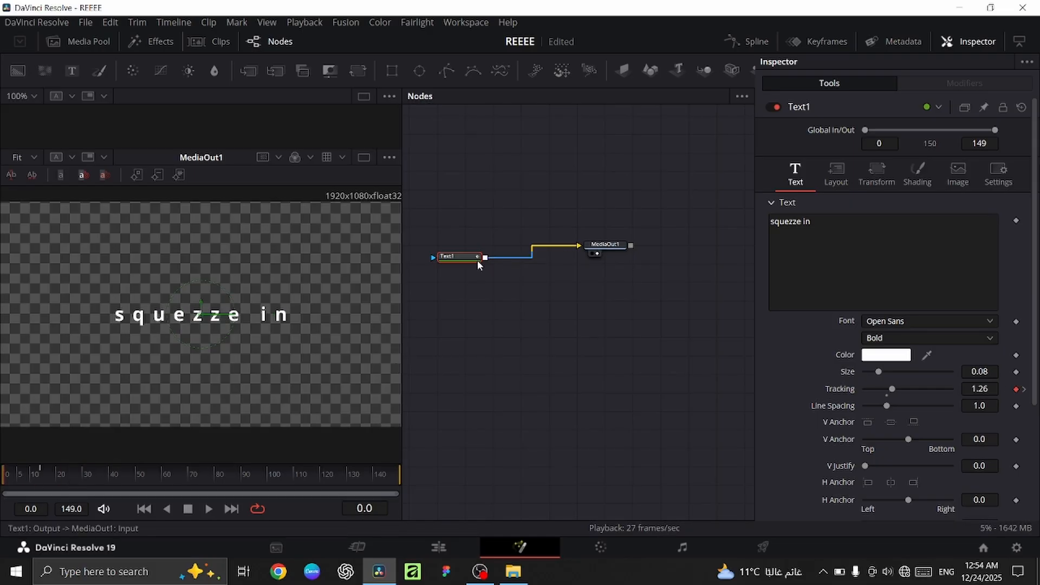
Apply Out Back Cubic easing to Text1's Character Spacing spline between the two keyframes and play back the result.
{"action": "left_click", "coordinate": [756, 43]}
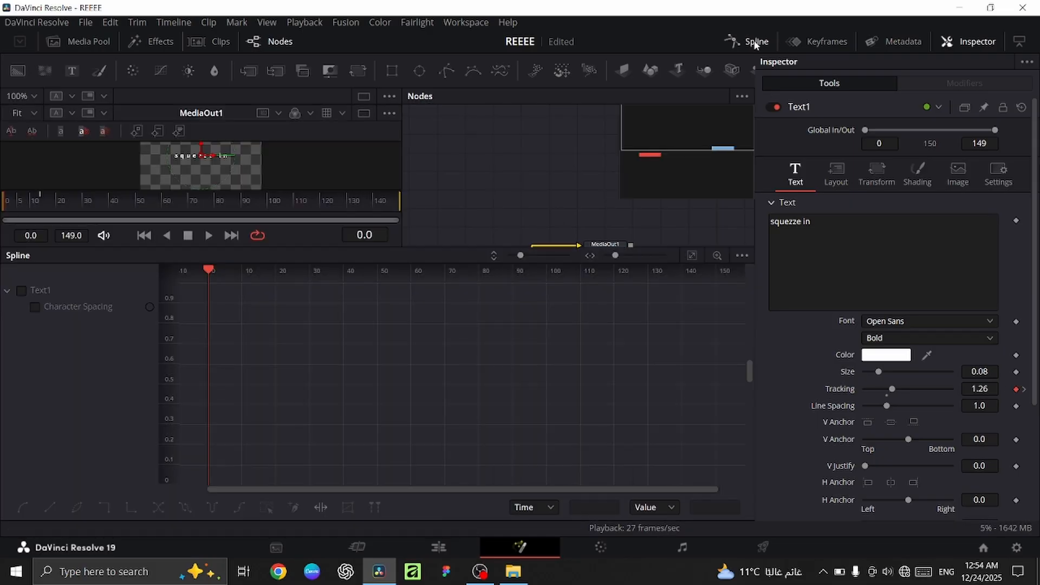
{"action": "left_click", "coordinate": [22, 290]}
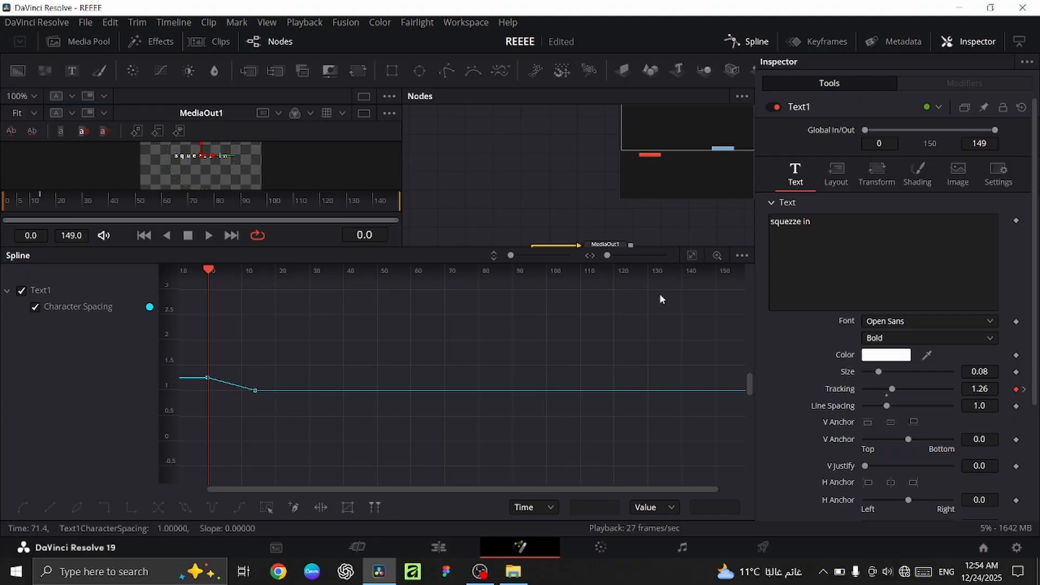
{"action": "left_click", "coordinate": [692, 255]}
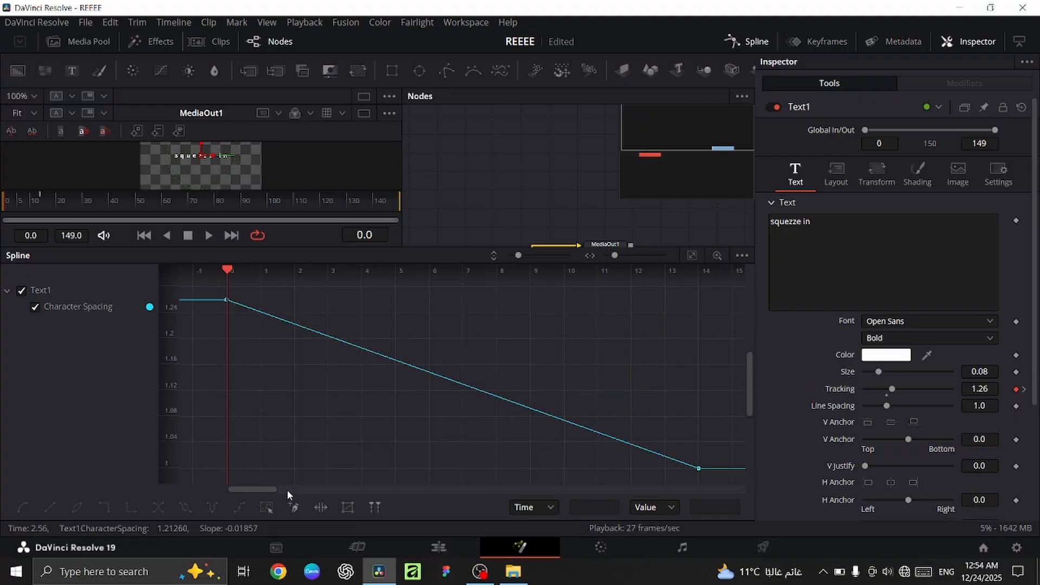
{"action": "left_click", "coordinate": [267, 506]}
{"action": "right_click", "coordinate": [298, 430]}
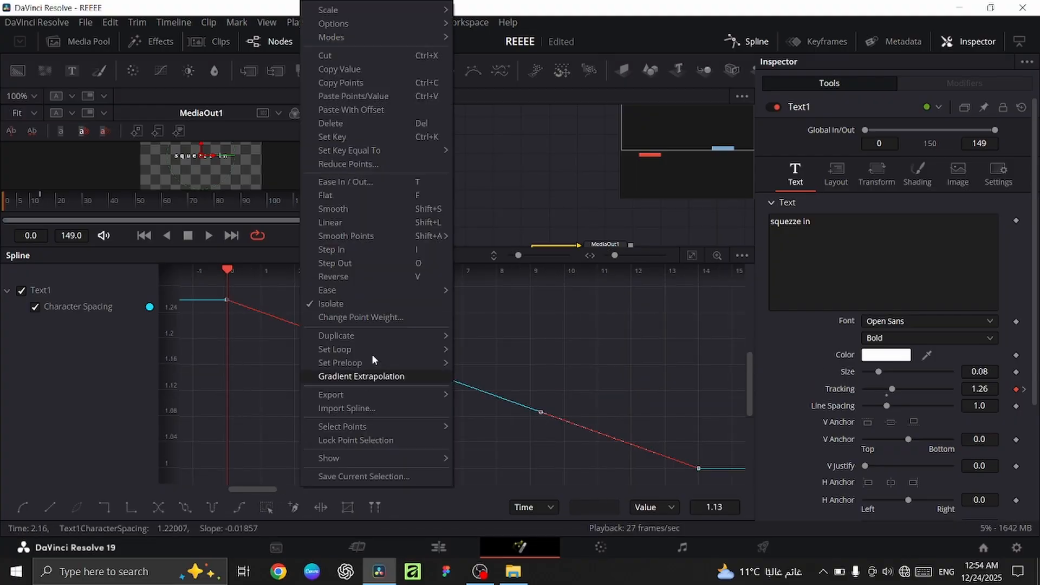
{"action": "mouse_move", "coordinate": [445, 290]}
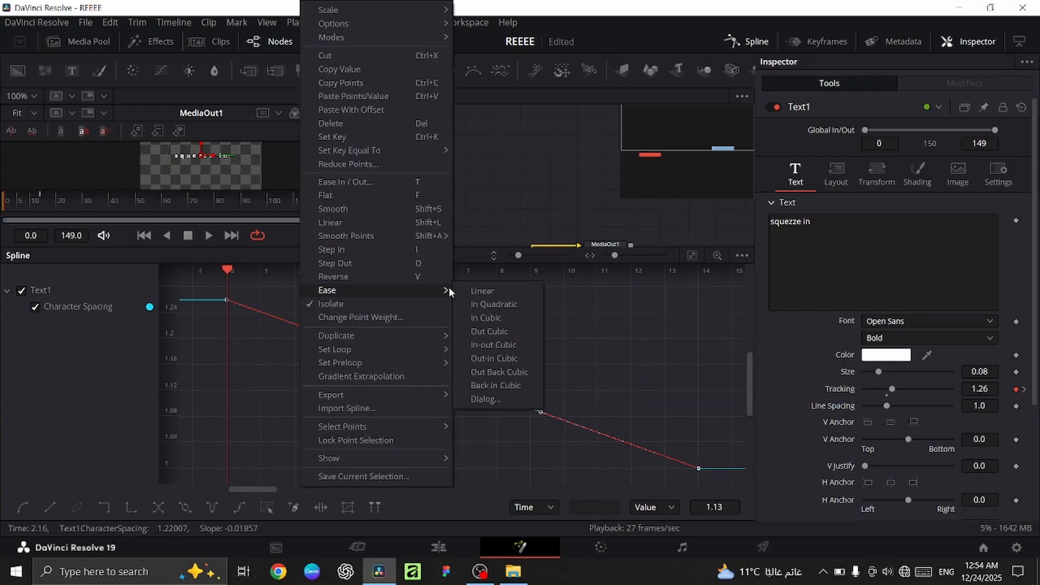
{"action": "left_click", "coordinate": [515, 372]}
{"action": "left_click", "coordinate": [756, 41]}
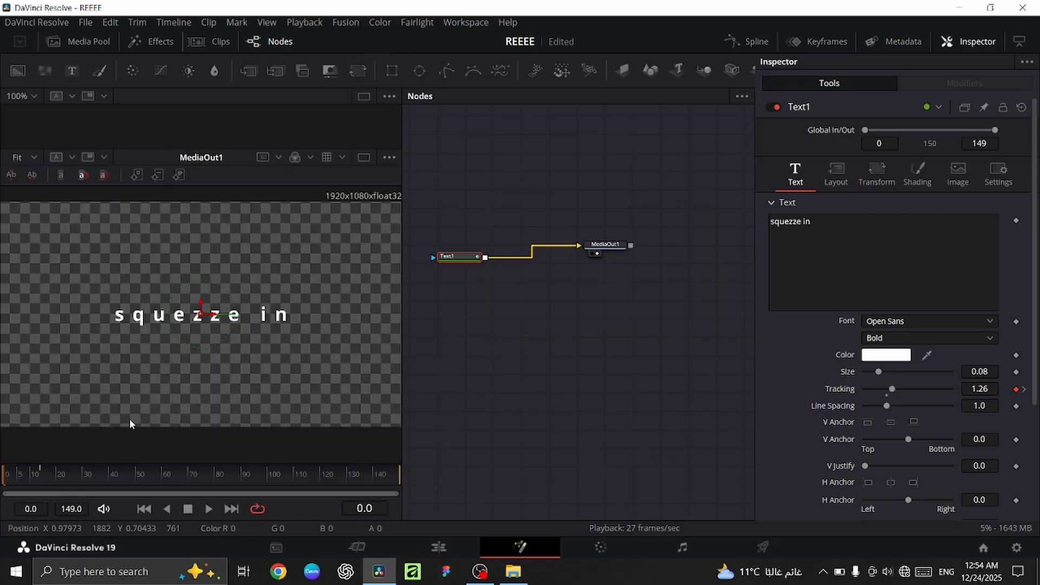
{"action": "left_click", "coordinate": [455, 358]}
{"action": "key", "text": "space"}
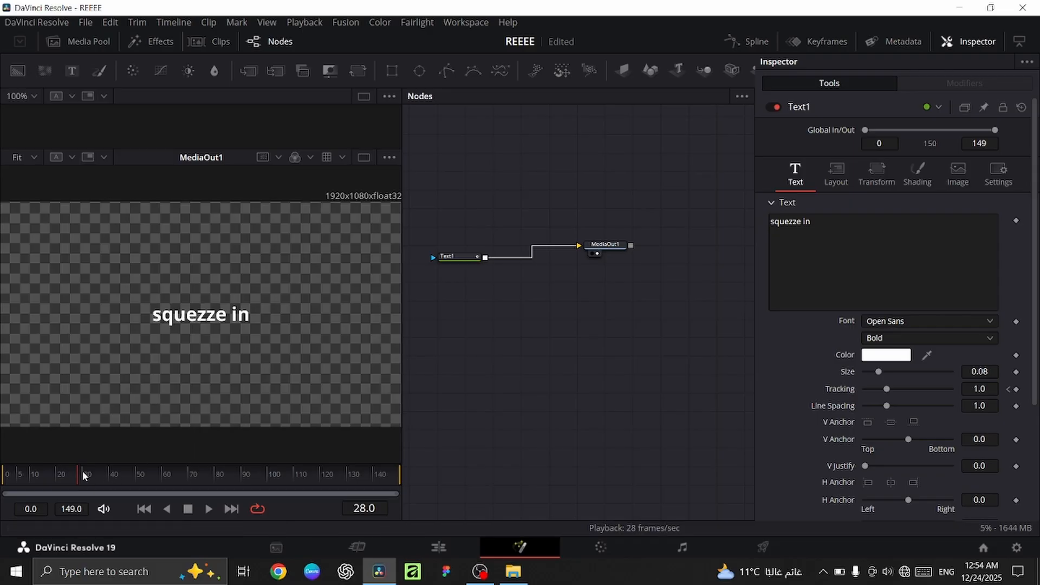
{"action": "left_click_drag", "start_coordinate": [81, 474], "coordinate": [3, 523]}
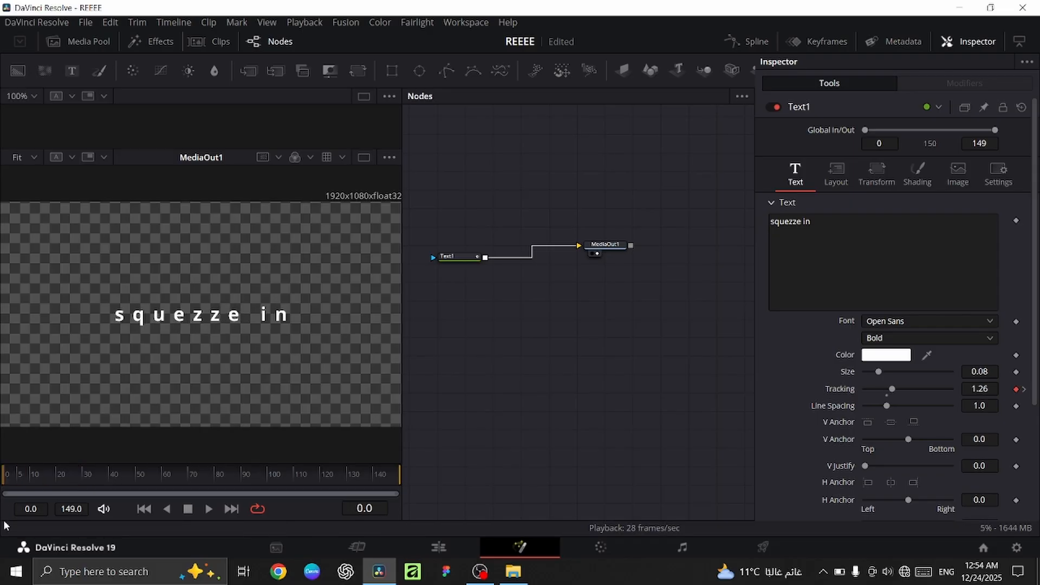
Keyframe Text1's Motion Blur as off on frame 0 and on at frame 1, with quality 10.
{"action": "left_click", "coordinate": [998, 172]}
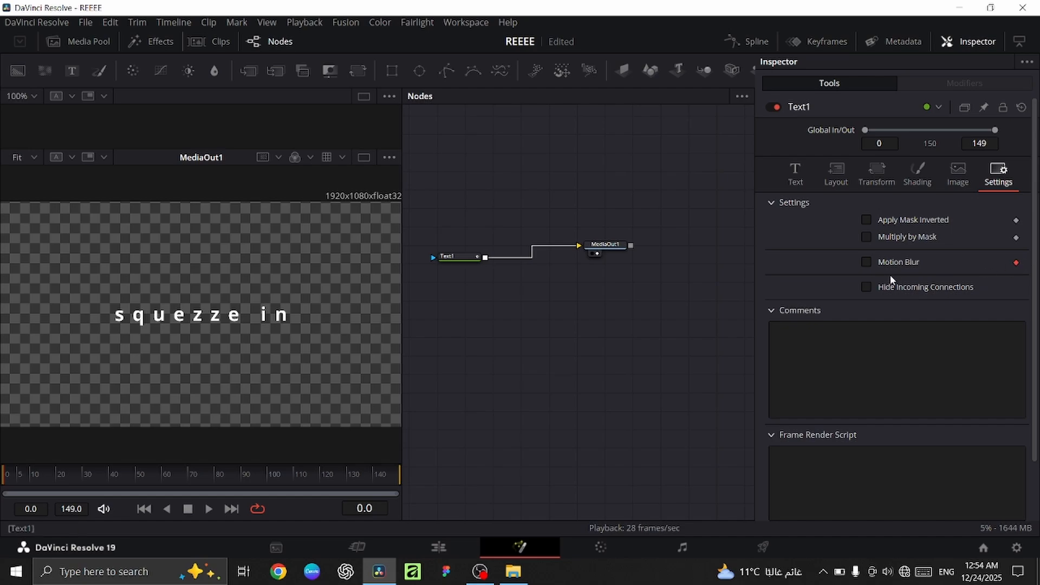
{"action": "key", "text": "Right"}
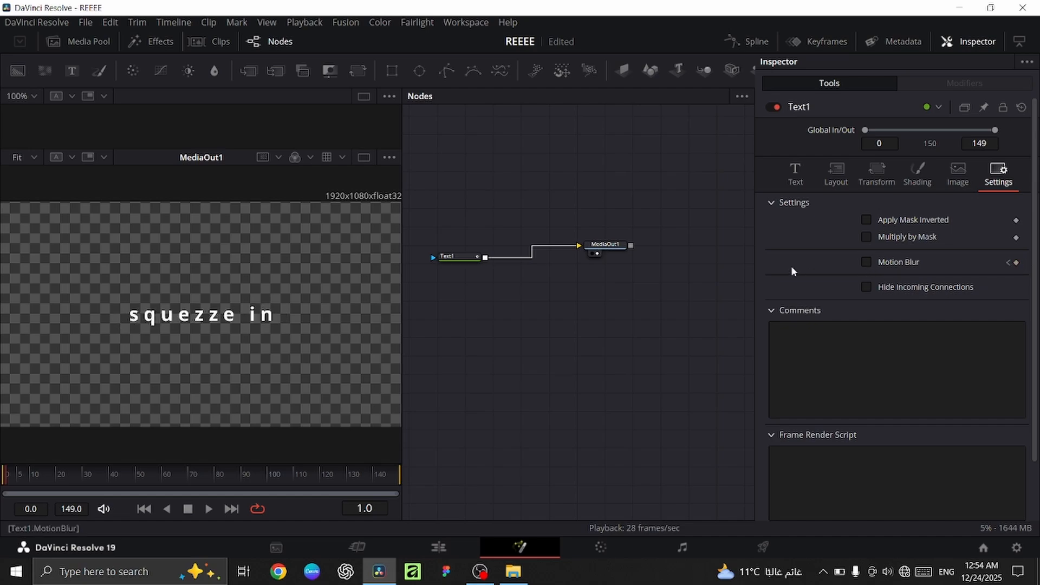
{"action": "left_click", "coordinate": [1017, 264]}
{"action": "left_click", "coordinate": [876, 259]}
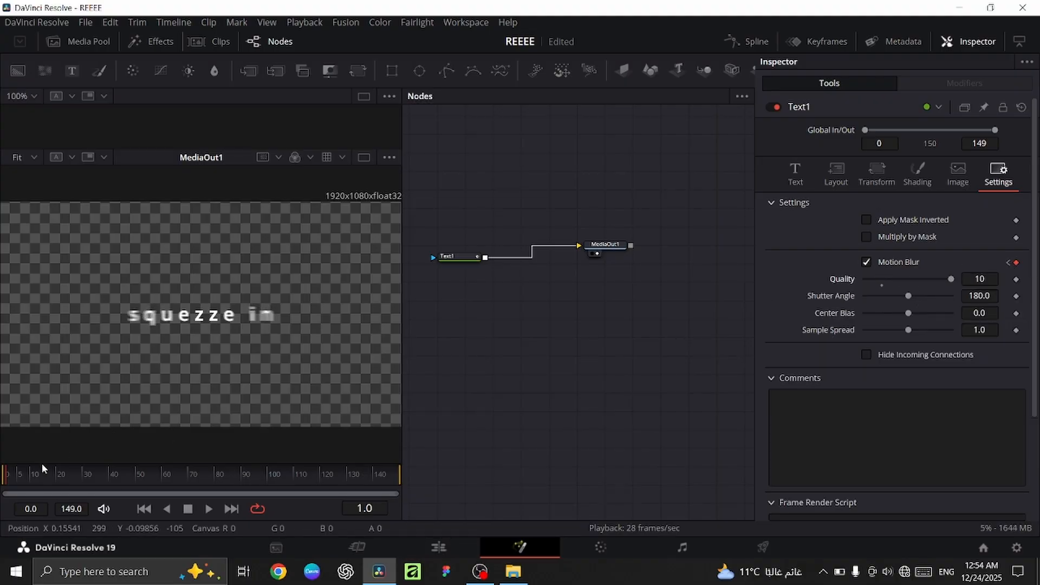
Play the animation from frame 0 to check the motion blur on the squeezing text.
{"action": "left_click", "coordinate": [2, 479]}
{"action": "key", "text": "space"}
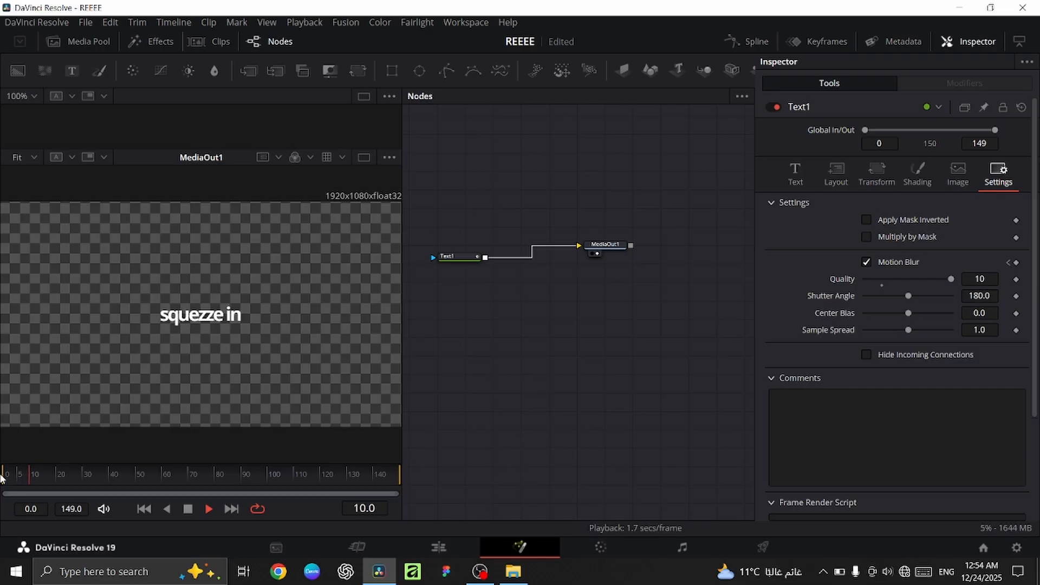
{"action": "key", "text": "space"}
{"action": "left_click_drag", "start_coordinate": [15, 477], "coordinate": [1, 477]}
{"action": "key", "text": "space"}
{"action": "key", "text": "space"}
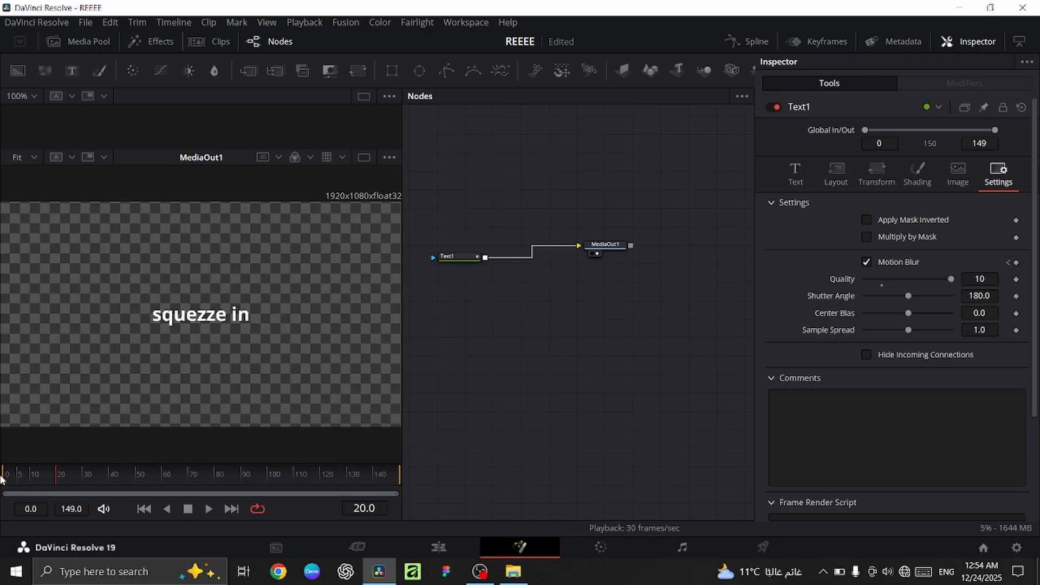
Keyframe the opacity of Text1's White Solid Fill shading at 1.0 on frame 10.
{"action": "left_click", "coordinate": [798, 172]}
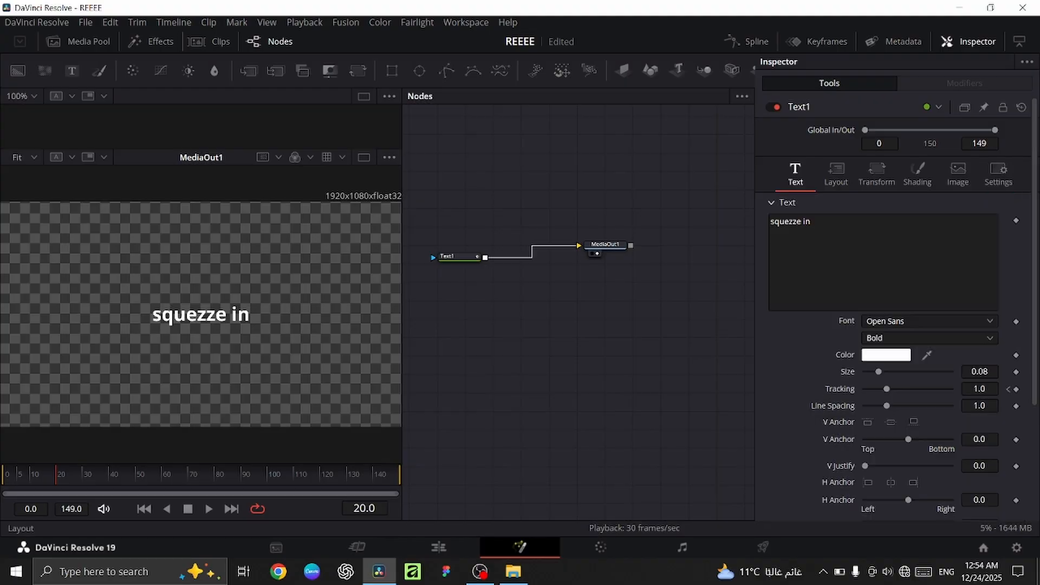
{"action": "left_click", "coordinate": [467, 257]}
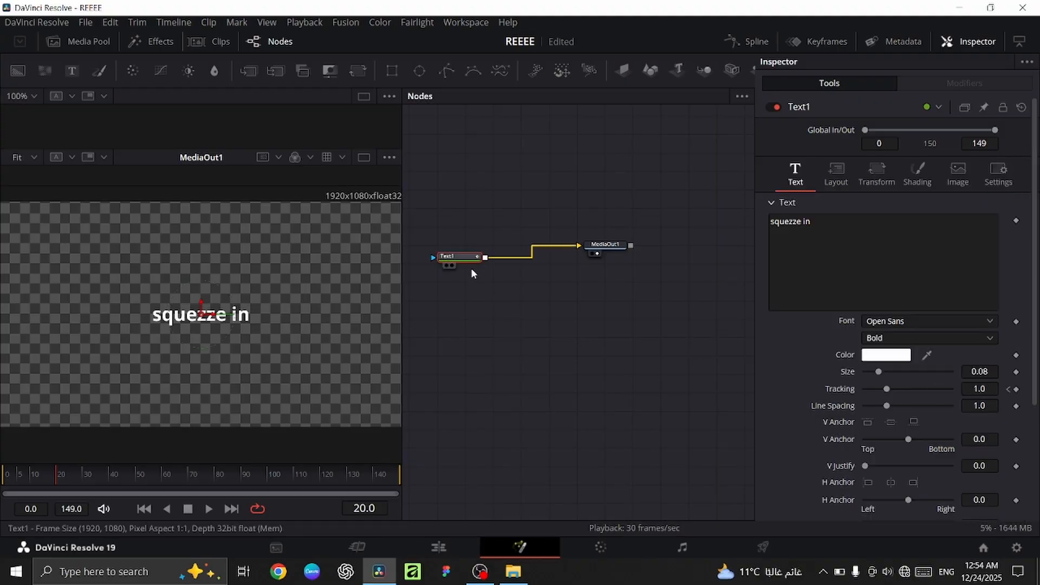
{"action": "left_click", "coordinate": [903, 180]}
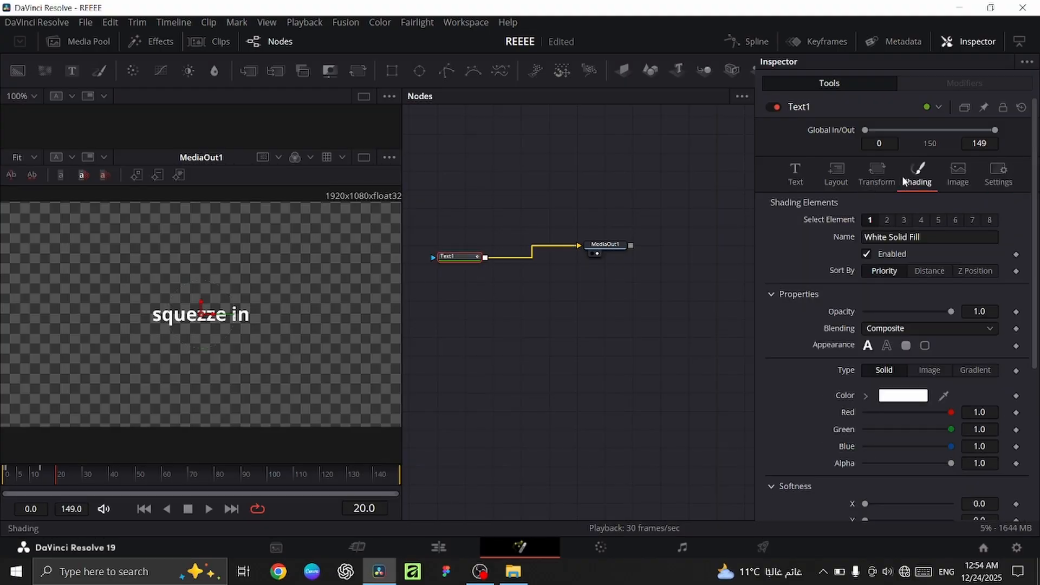
{"action": "key", "text": "Left"}
{"action": "key", "text": "Left"}
{"action": "key", "text": "Left"}
{"action": "key", "text": "Left"}
{"action": "key", "text": "Left"}
{"action": "key", "text": "Left"}
{"action": "key", "text": "Left"}
{"action": "key", "text": "Left"}
{"action": "key", "text": "Left"}
{"action": "key", "text": "Left"}
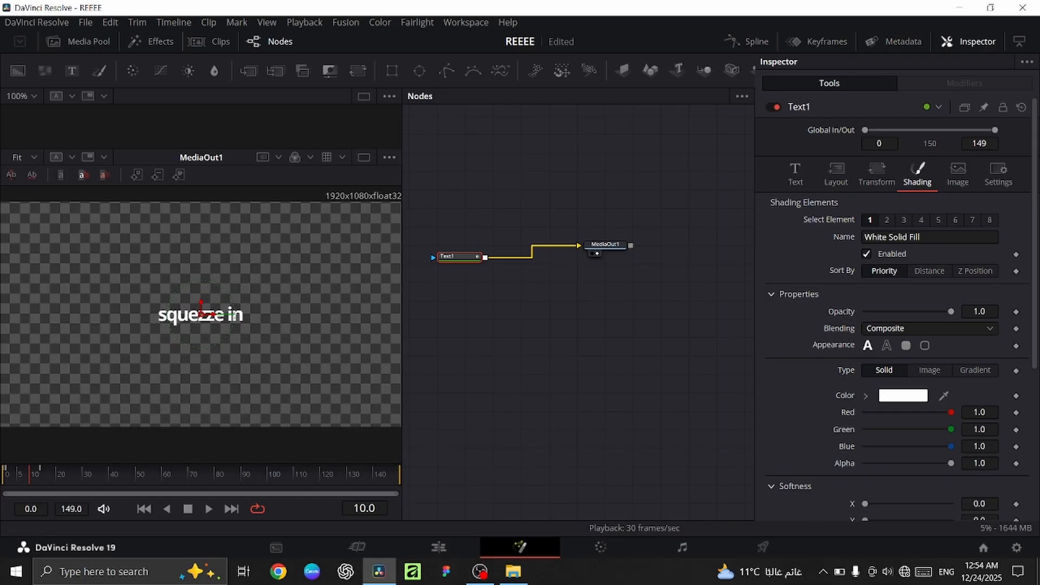
{"action": "left_click", "coordinate": [1016, 313]}
Lower the White Solid Fill opacity to its minimum on frame 0 and play back the fade-in.
{"action": "left_click_drag", "start_coordinate": [30, 481], "coordinate": [2, 504]}
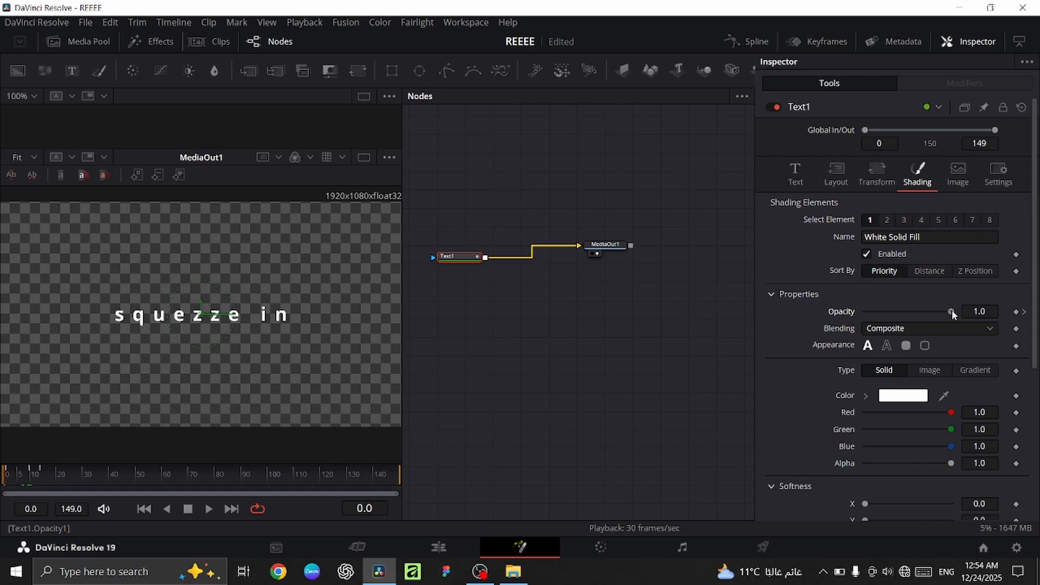
{"action": "left_click_drag", "start_coordinate": [951, 312], "coordinate": [577, 383]}
{"action": "key", "text": "space"}
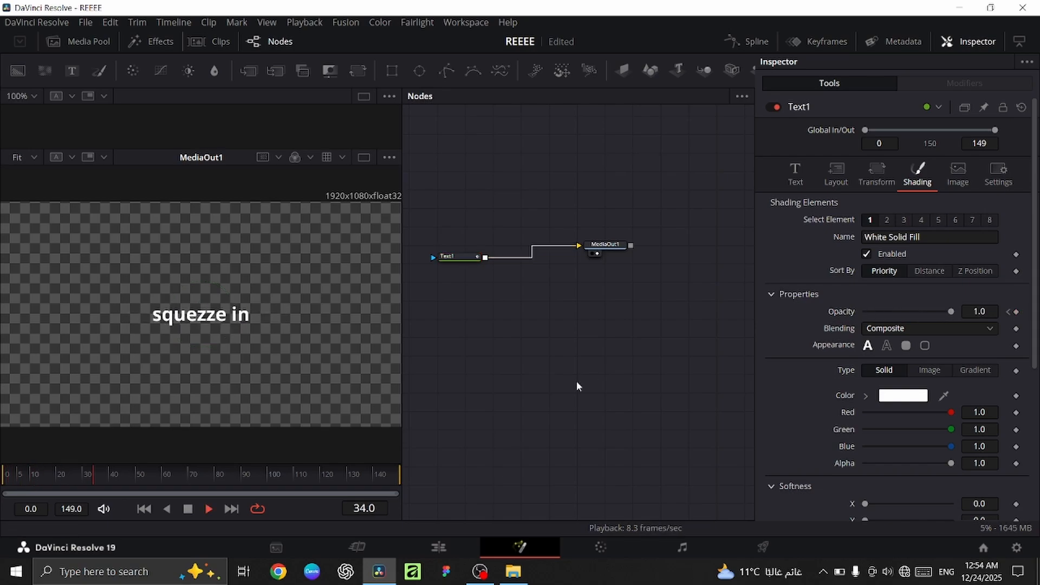
{"action": "key", "text": "space"}
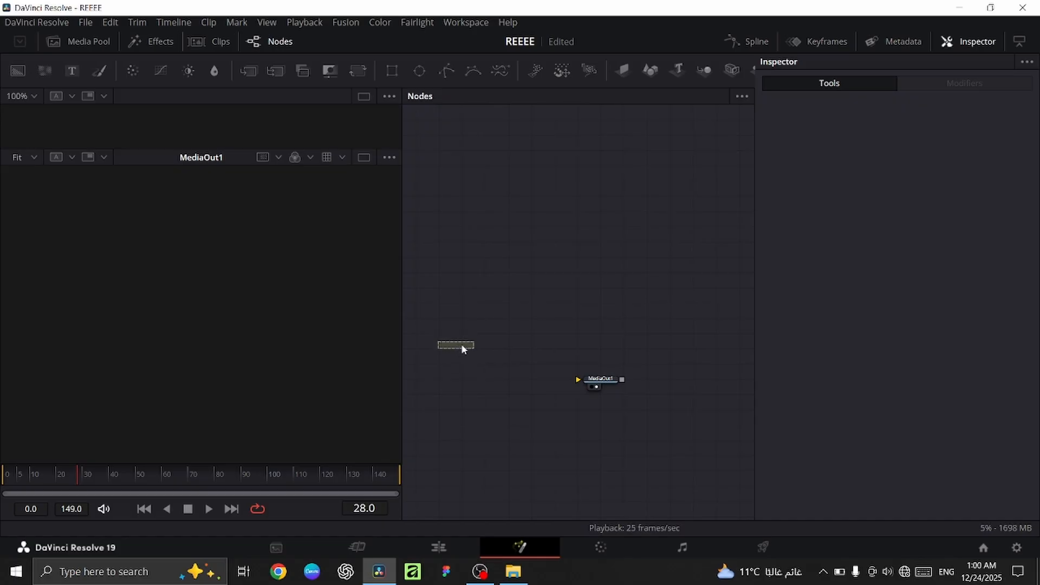
Add a Text+ node reading "Stand out" to the empty composition and connect it to MediaOut1.
{"action": "left_click", "coordinate": [462, 345]}
{"action": "left_click_drag", "start_coordinate": [477, 345], "coordinate": [601, 388]}
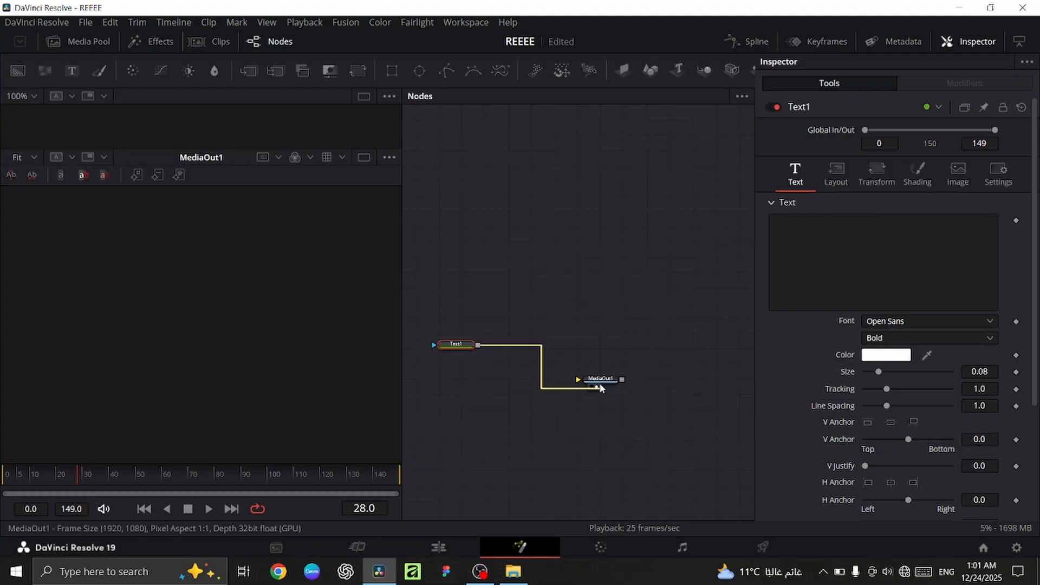
{"action": "left_click", "coordinate": [860, 262]}
{"action": "type", "text": "S"}
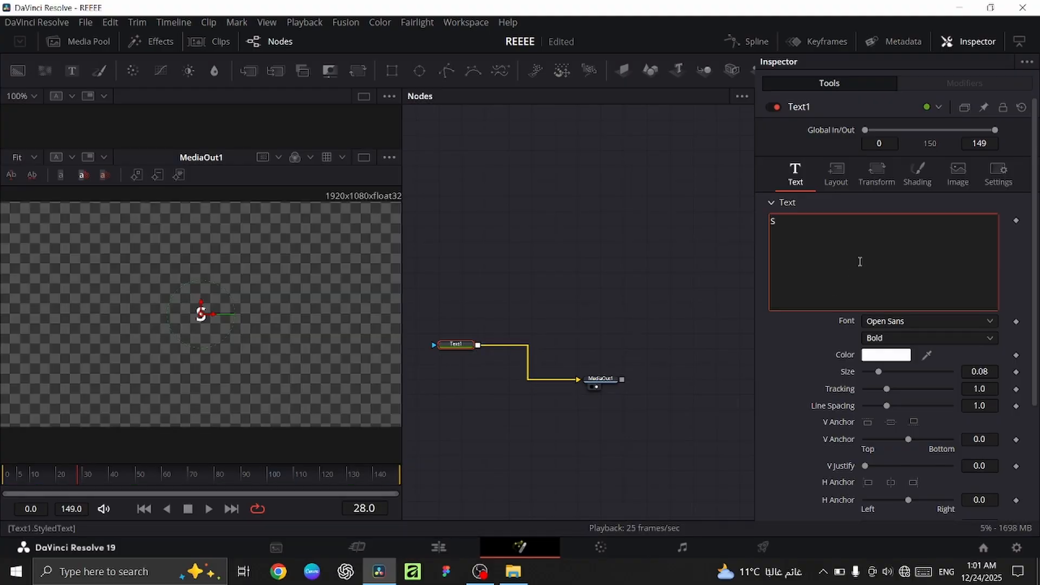
{"action": "type", "text": "tand out"}
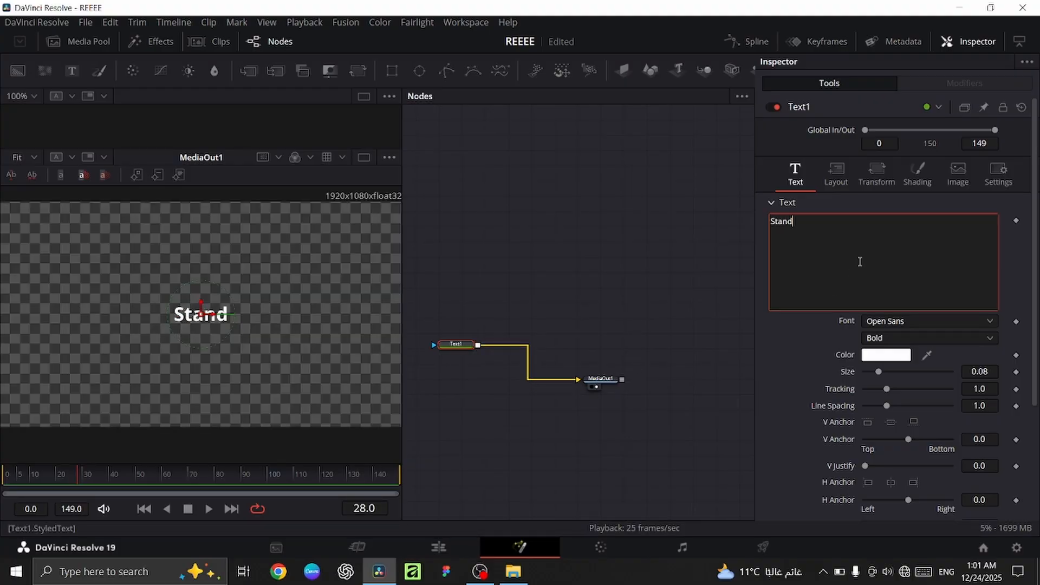
Apply a Follower modifier to the "Stand out" text and open the modifier's settings.
{"action": "right_click", "coordinate": [884, 246]}
{"action": "left_click", "coordinate": [944, 330]}
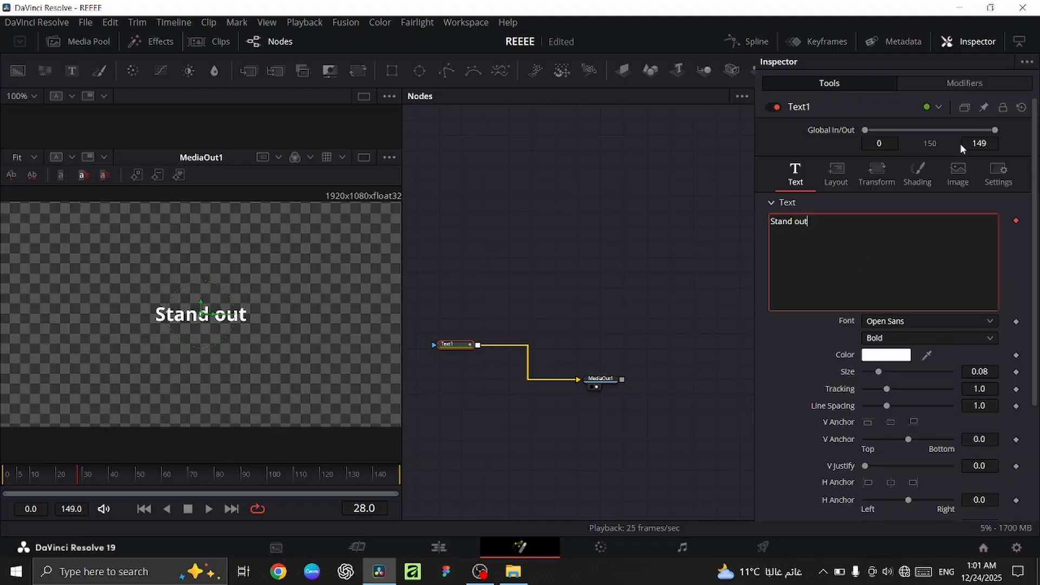
{"action": "left_click", "coordinate": [961, 83]}
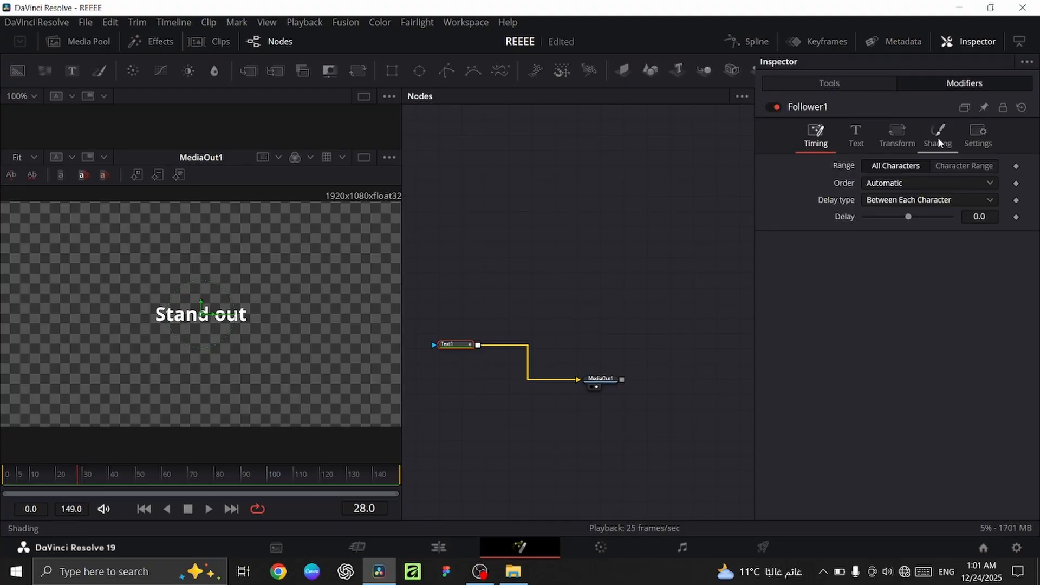
Keyframe the Follower's character X rotation at 0.0 on frame 10 and 86.1 on frame 0.
{"action": "left_click", "coordinate": [912, 137]}
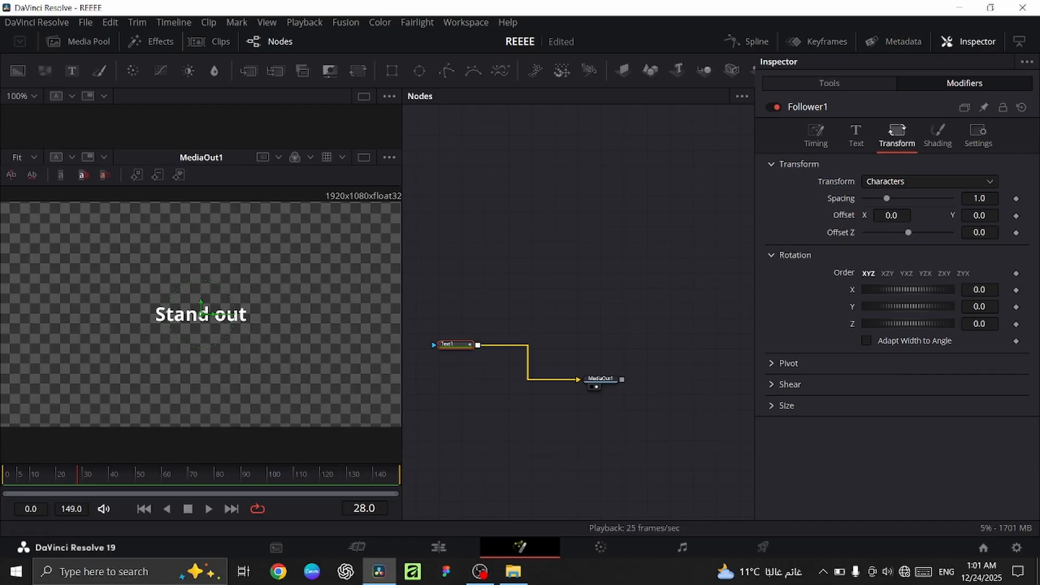
{"action": "left_click", "coordinate": [29, 474]}
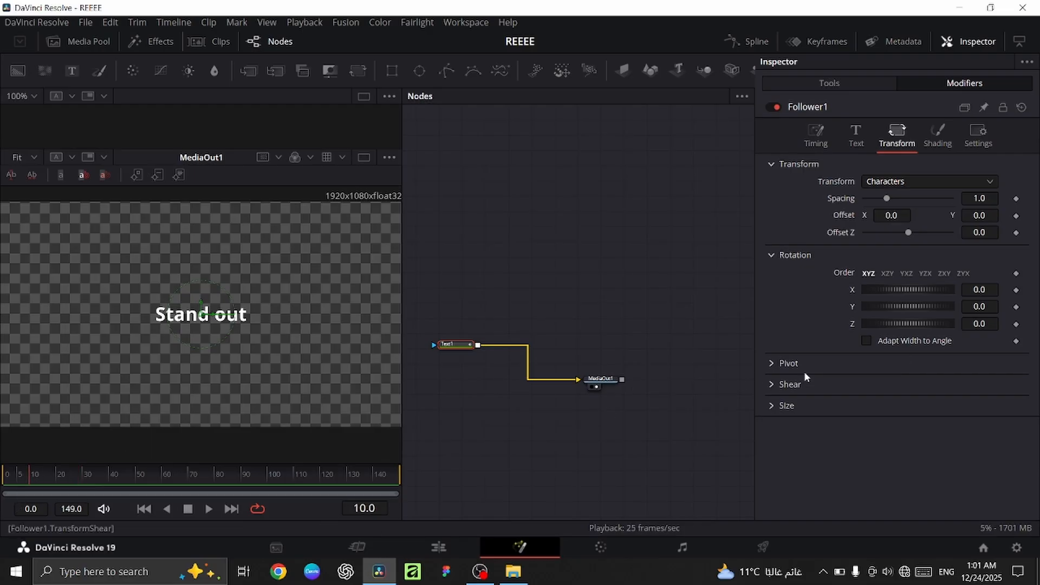
{"action": "left_click", "coordinate": [1016, 293]}
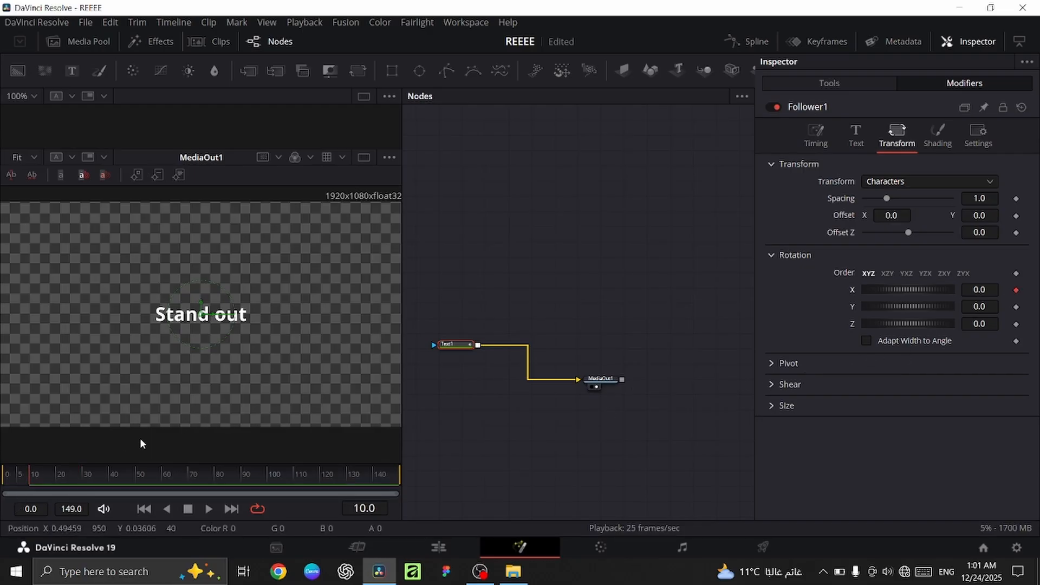
{"action": "left_click", "coordinate": [3, 477]}
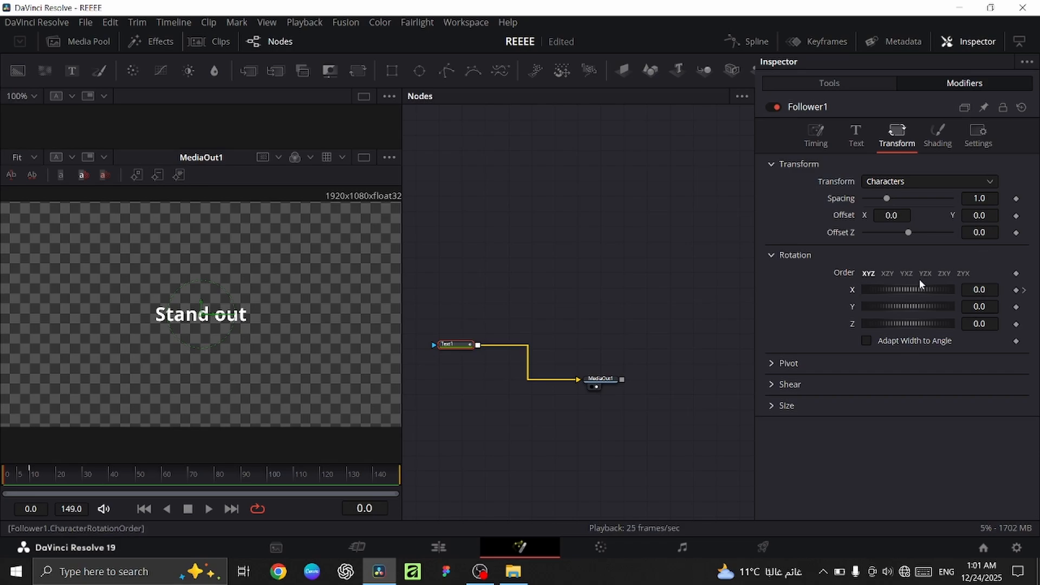
{"action": "mouse_move", "coordinate": [919, 290]}
{"action": "left_mouse_down"}
{"action": "mouse_move", "coordinate": [890, 289]}
{"action": "mouse_move", "coordinate": [929, 288]}
{"action": "left_mouse_up"}
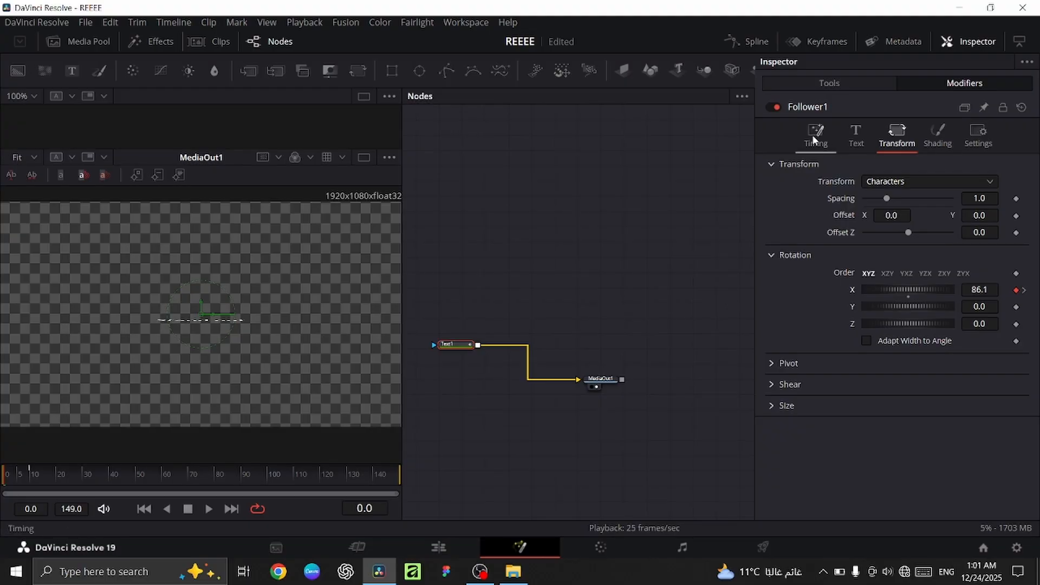
Keyframe the Follower's White Solid Fill opacity at 1.0 on frame 10 and 0.0 on frame 0.
{"action": "left_click", "coordinate": [942, 131]}
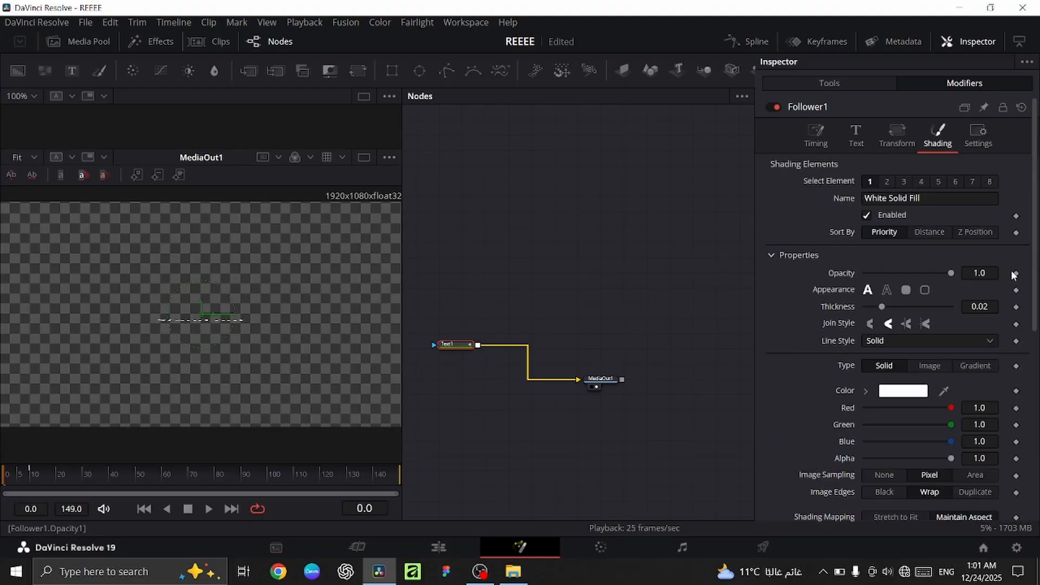
{"action": "left_click", "coordinate": [32, 479]}
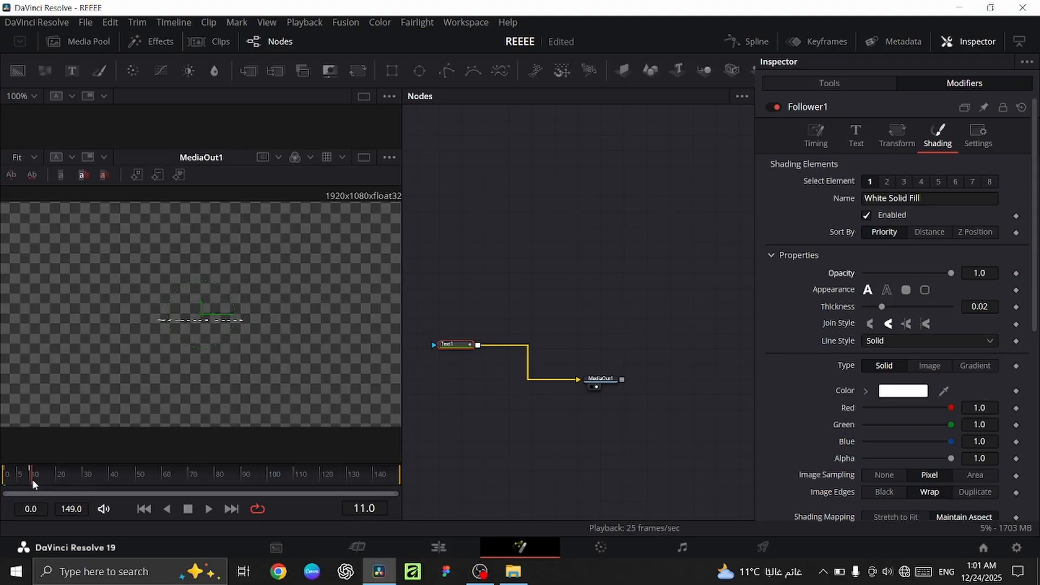
{"action": "left_click", "coordinate": [31, 479]}
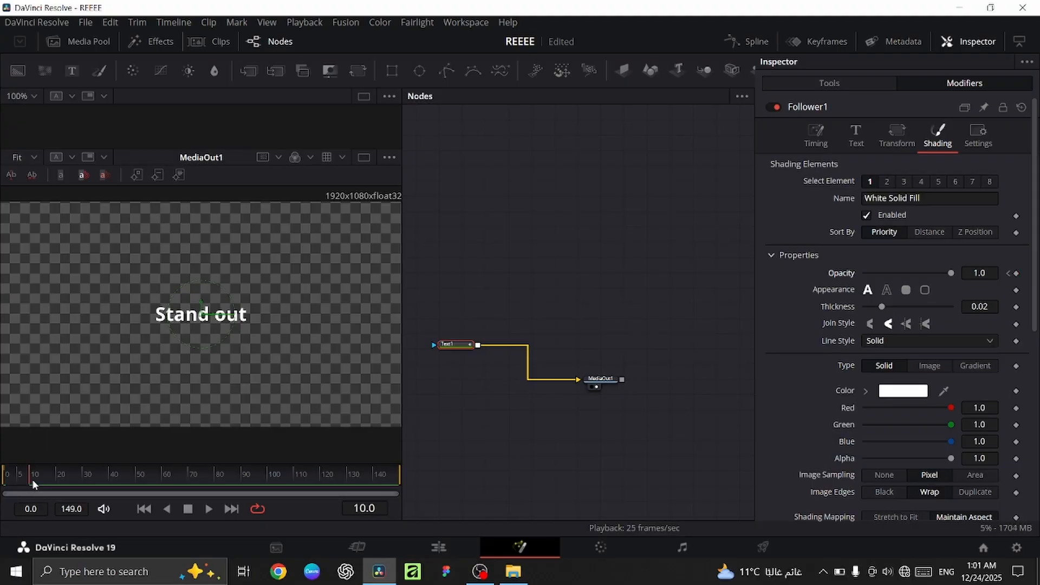
{"action": "left_click", "coordinate": [1017, 273]}
{"action": "left_click", "coordinate": [1009, 273]}
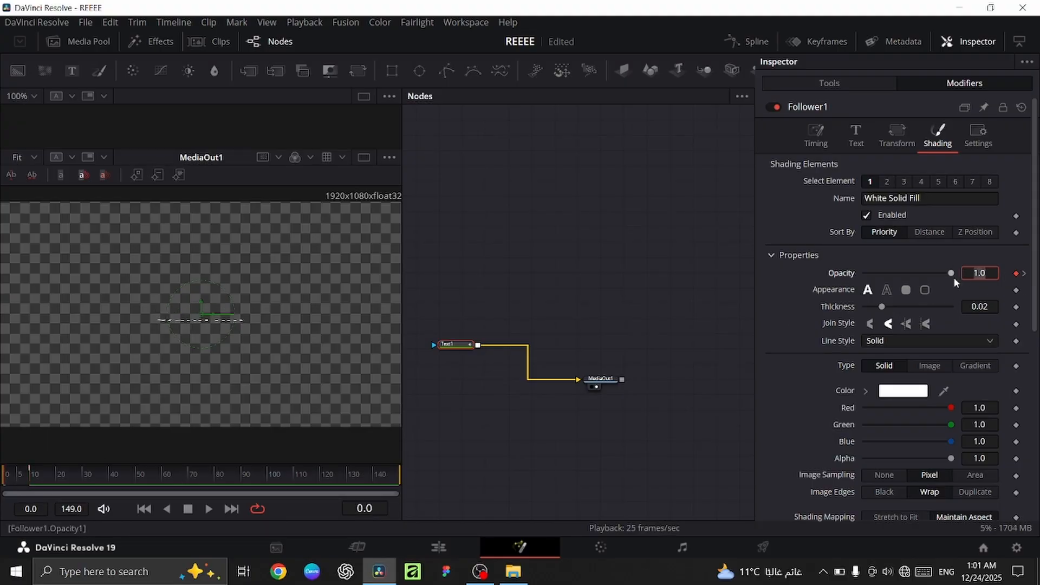
{"action": "type", "text": "0"}
{"action": "key", "text": "Return"}
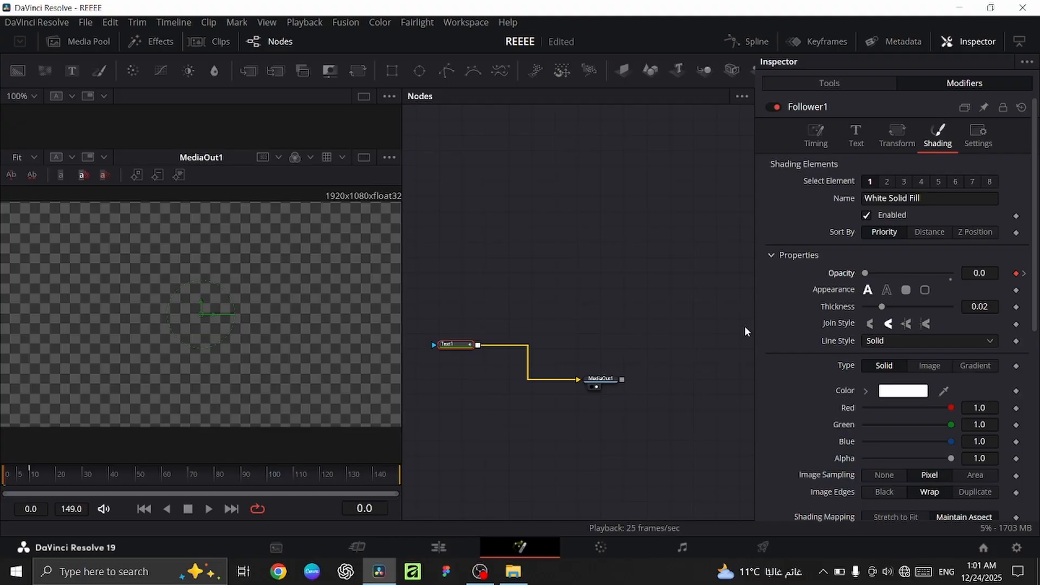
Set the Follower's delay between each character to 0.8 and play back the "Stand out" animation.
{"action": "left_click", "coordinate": [823, 125]}
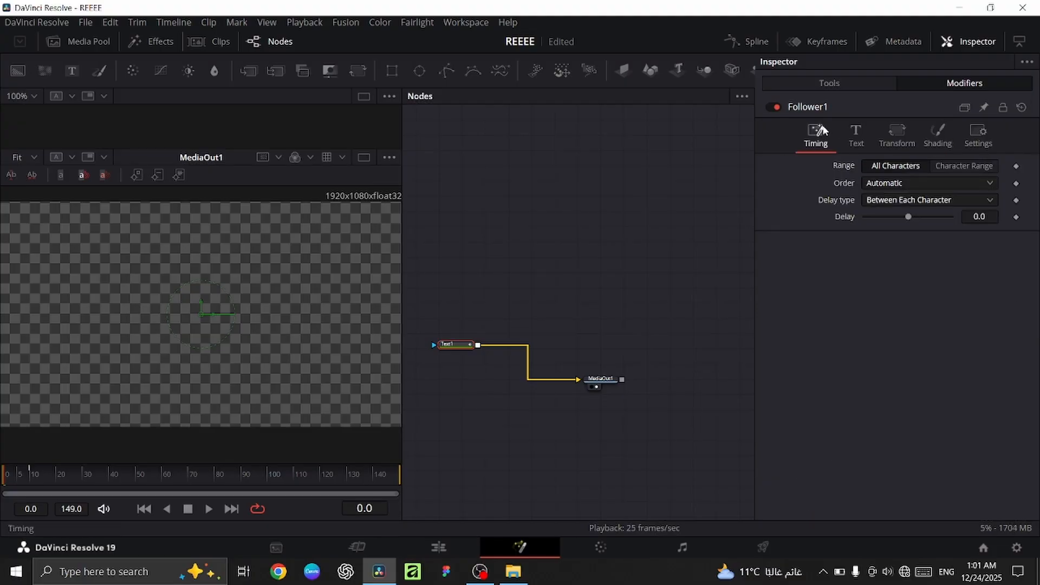
{"action": "left_click", "coordinate": [994, 219]}
{"action": "type", "text": "0."}
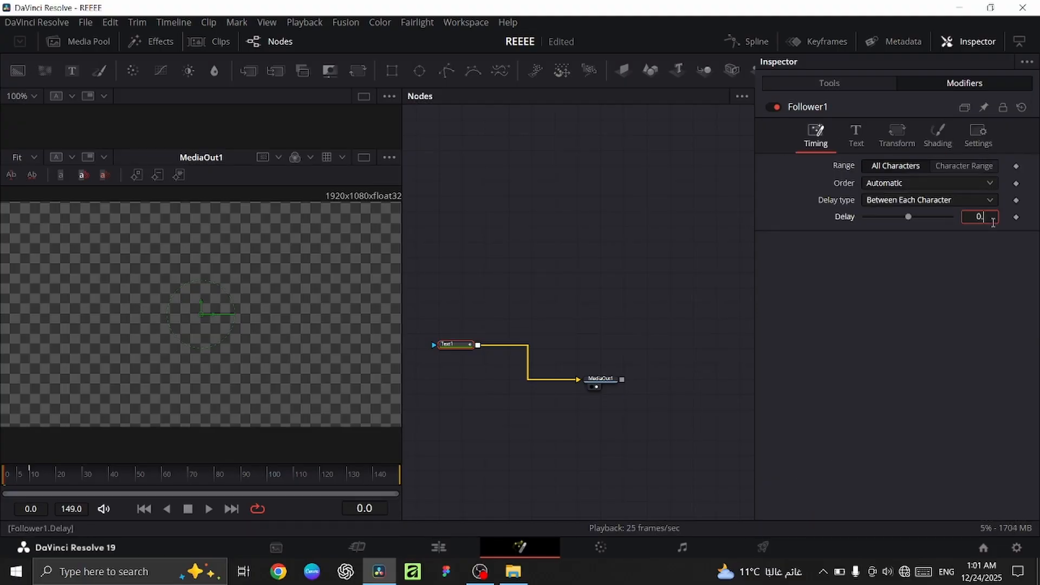
{"action": "type", "text": "8"}
{"action": "left_click", "coordinate": [596, 275]}
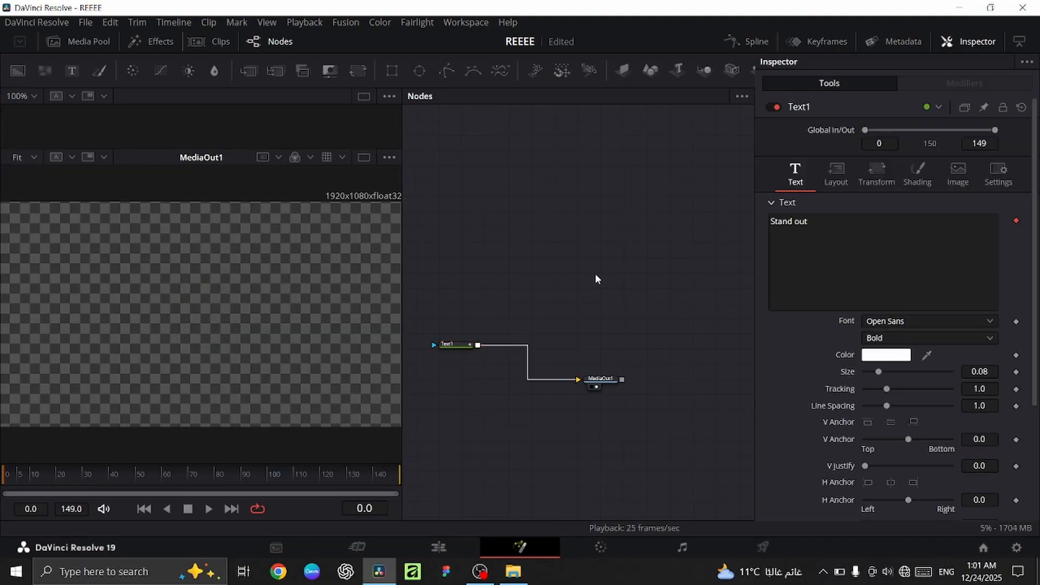
{"action": "key", "text": "space"}
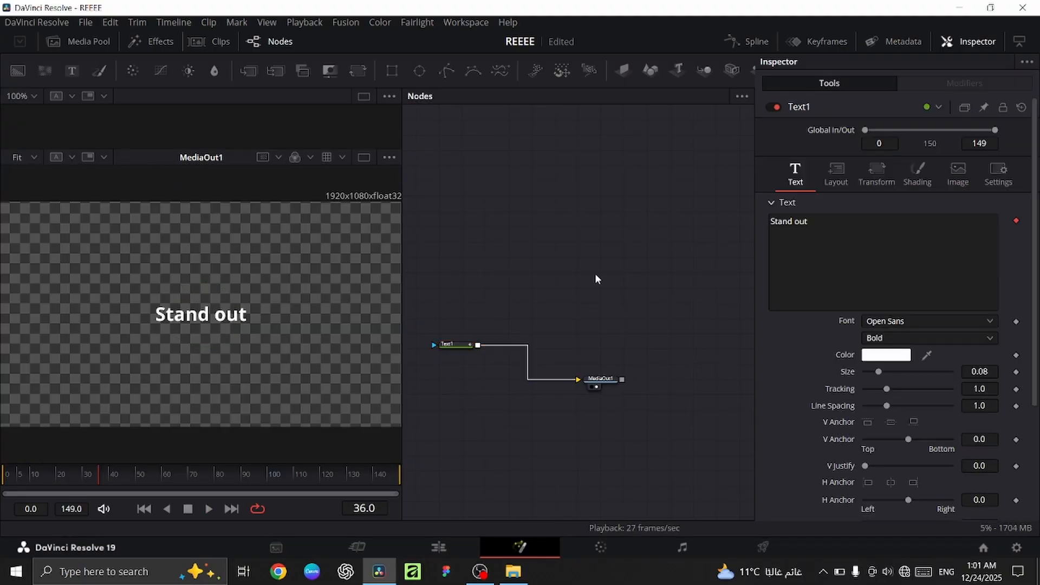